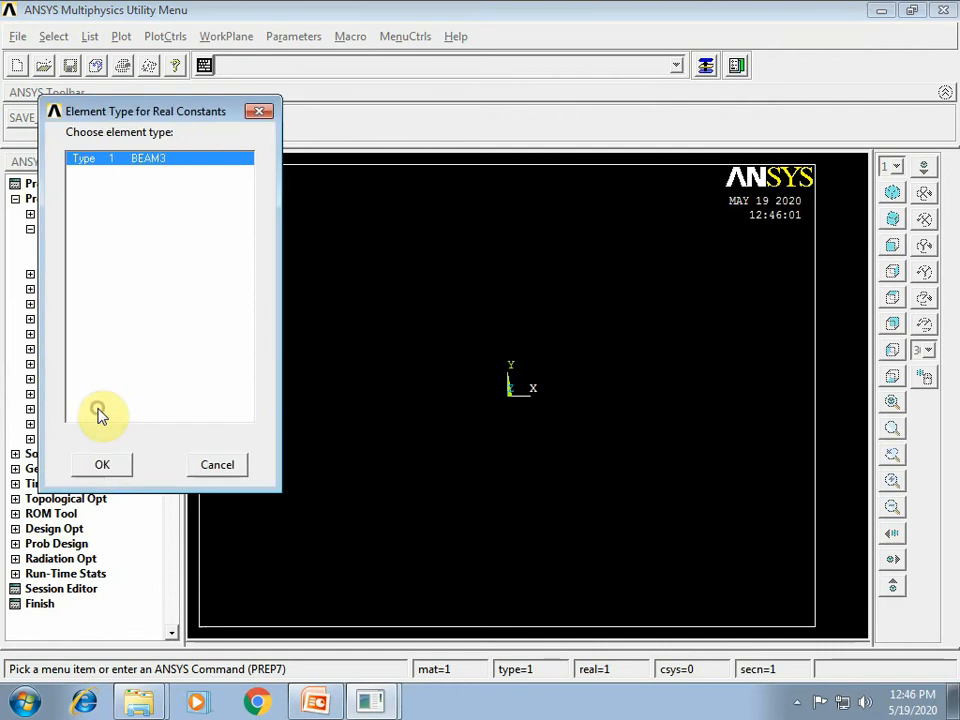
- Define real constant set 1 for BEAM3 with area 0.06, area moment of inertia 0.00045 and total beam height 0.3
{"action": "left_click", "coordinate": [105, 467]}
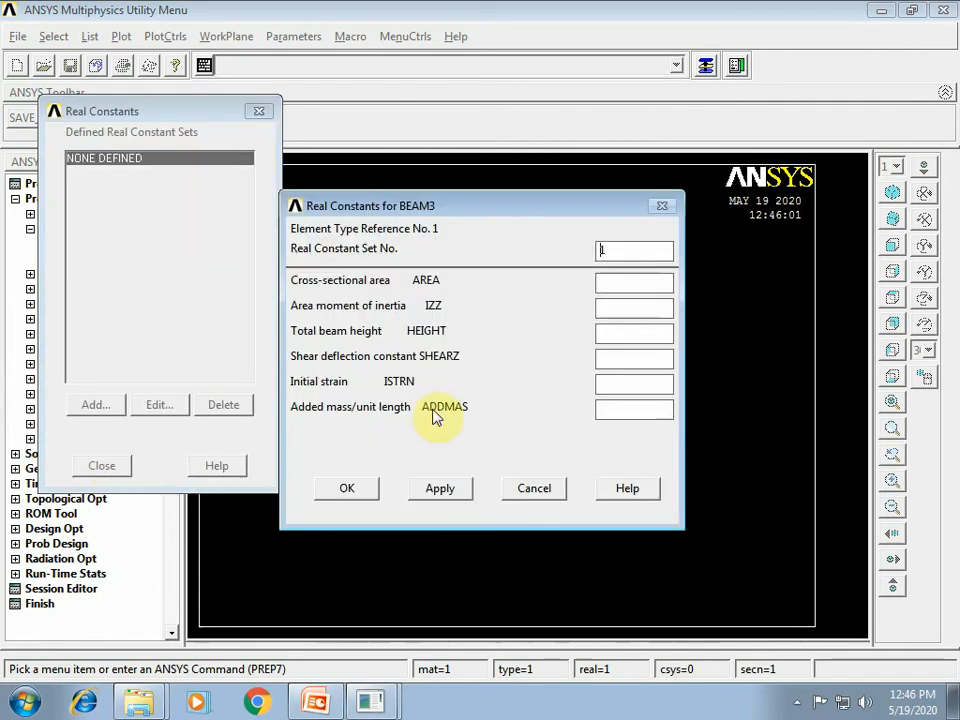
{"action": "left_click", "coordinate": [621, 284]}
{"action": "type", "text": "0.06"}
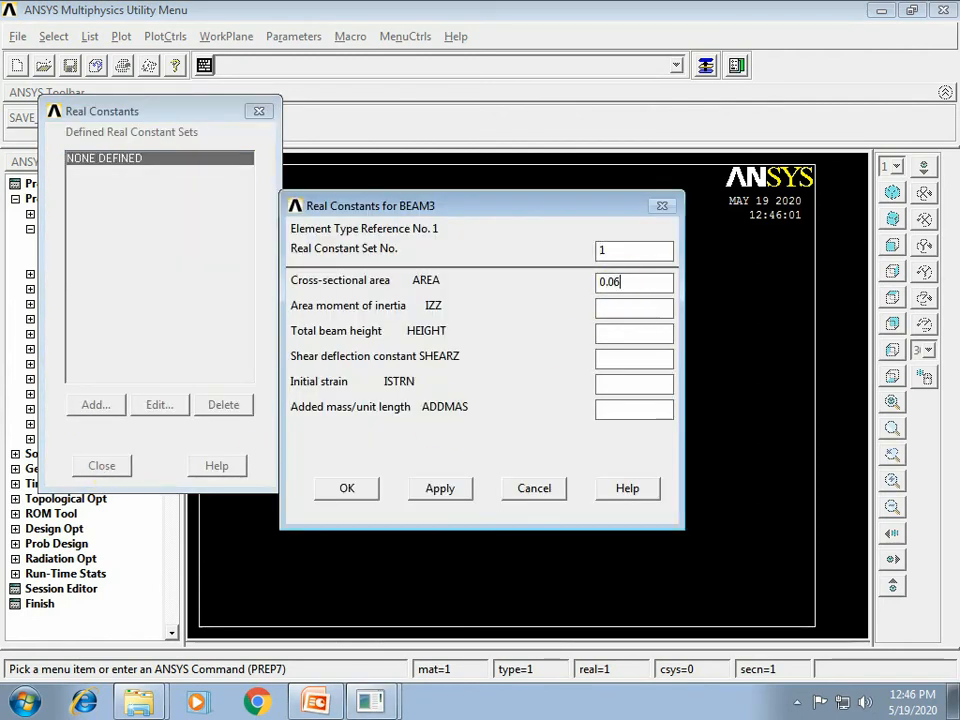
{"action": "left_click", "coordinate": [628, 306]}
{"action": "type", "text": "0.00045"}
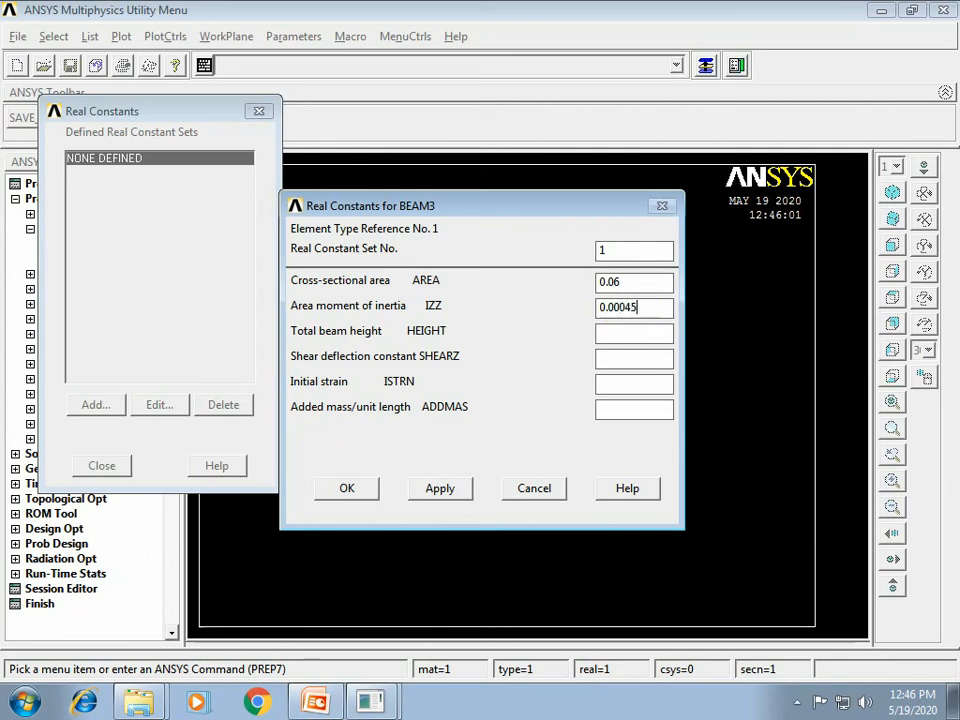
{"action": "left_click", "coordinate": [644, 338]}
{"action": "type", "text": "0.3"}
{"action": "left_click", "coordinate": [345, 490]}
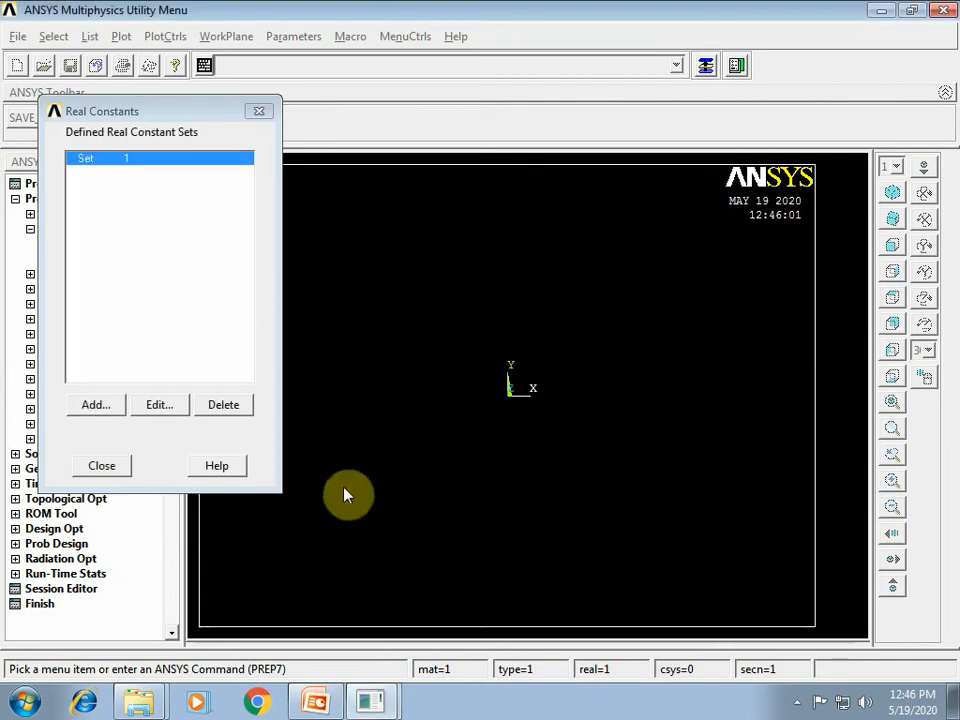
{"action": "left_click", "coordinate": [102, 466]}
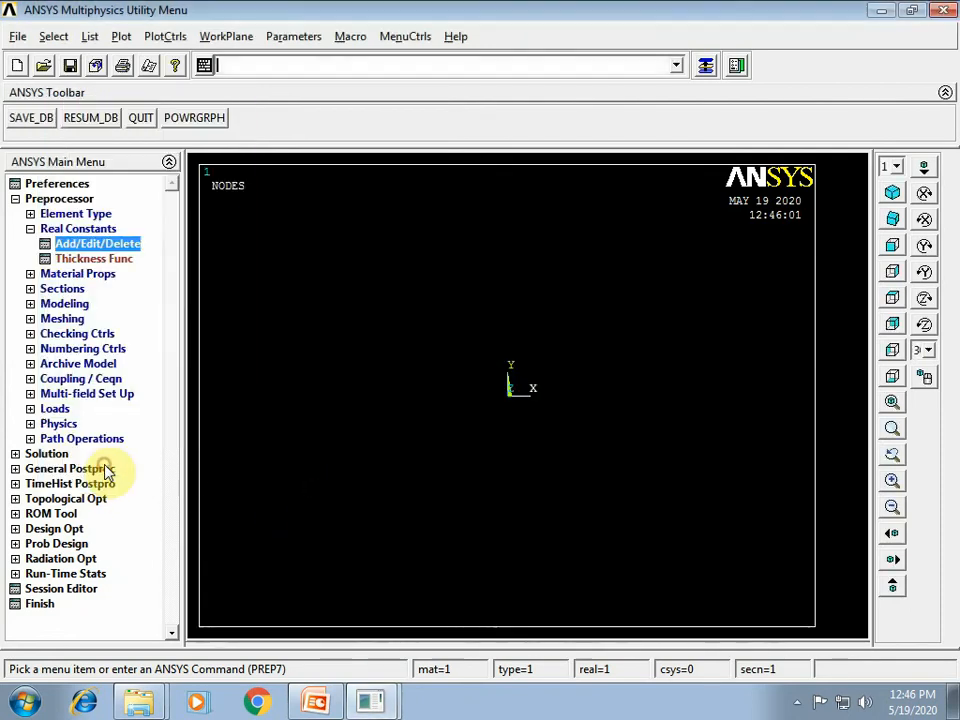
- Define material model 1 as structural linear elastic isotropic with EX 2.1e11, leaving PRXY empty
{"action": "left_click", "coordinate": [31, 275]}
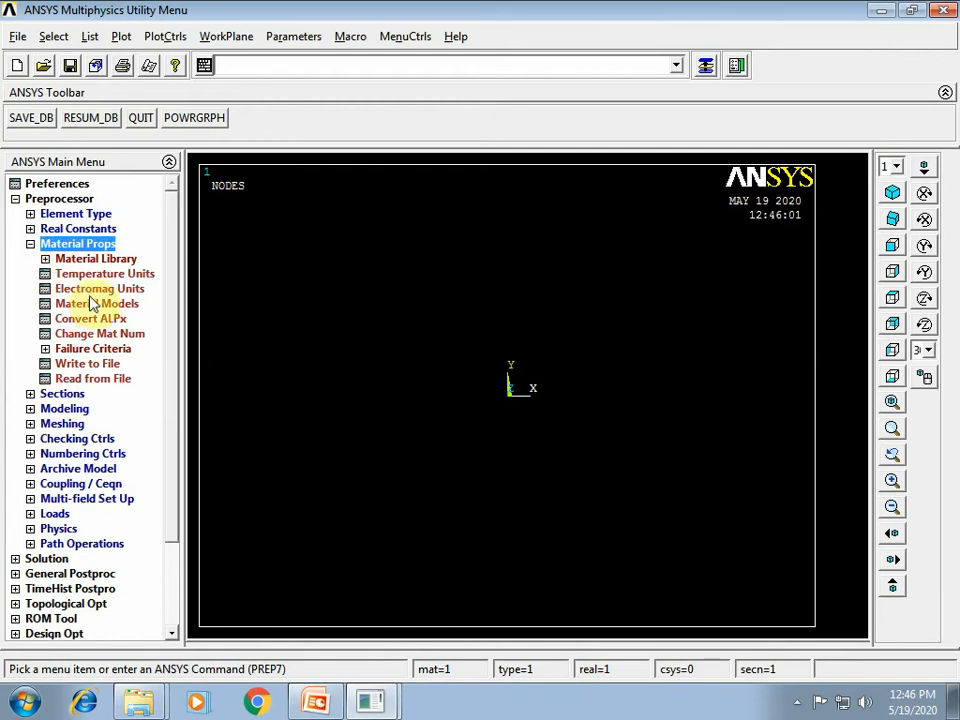
{"action": "left_click", "coordinate": [92, 305]}
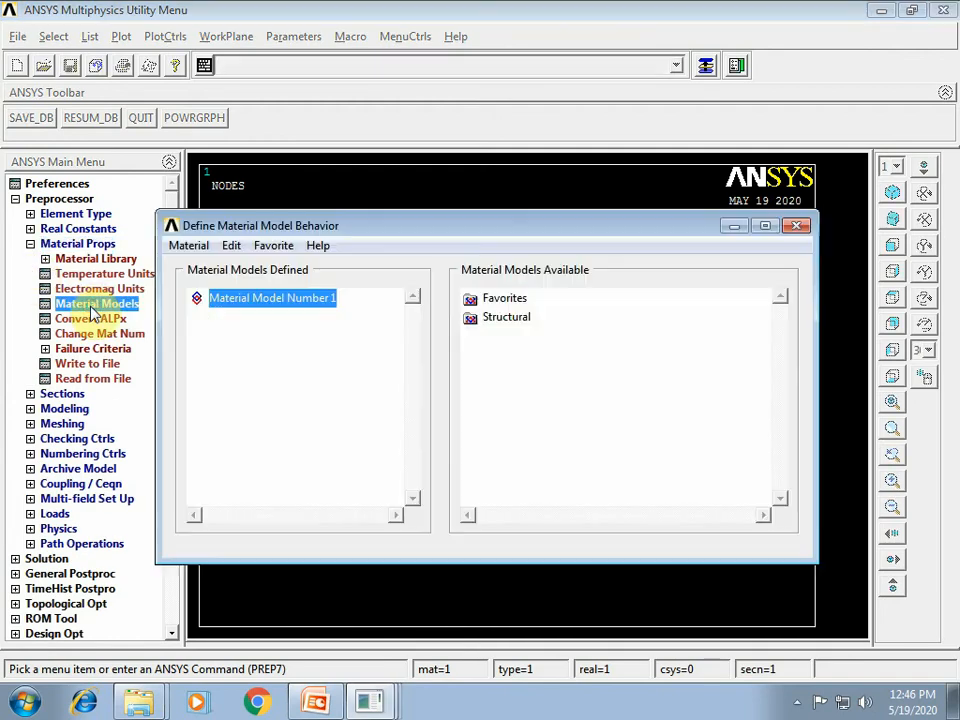
{"action": "double_click", "coordinate": [508, 317]}
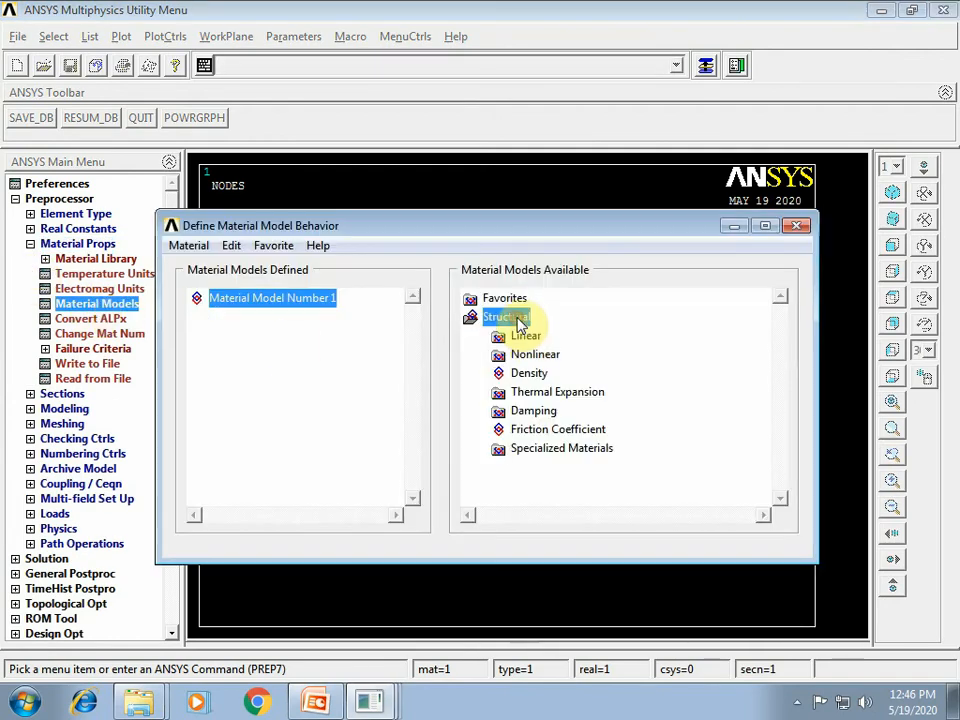
{"action": "double_click", "coordinate": [524, 336]}
{"action": "double_click", "coordinate": [553, 355]}
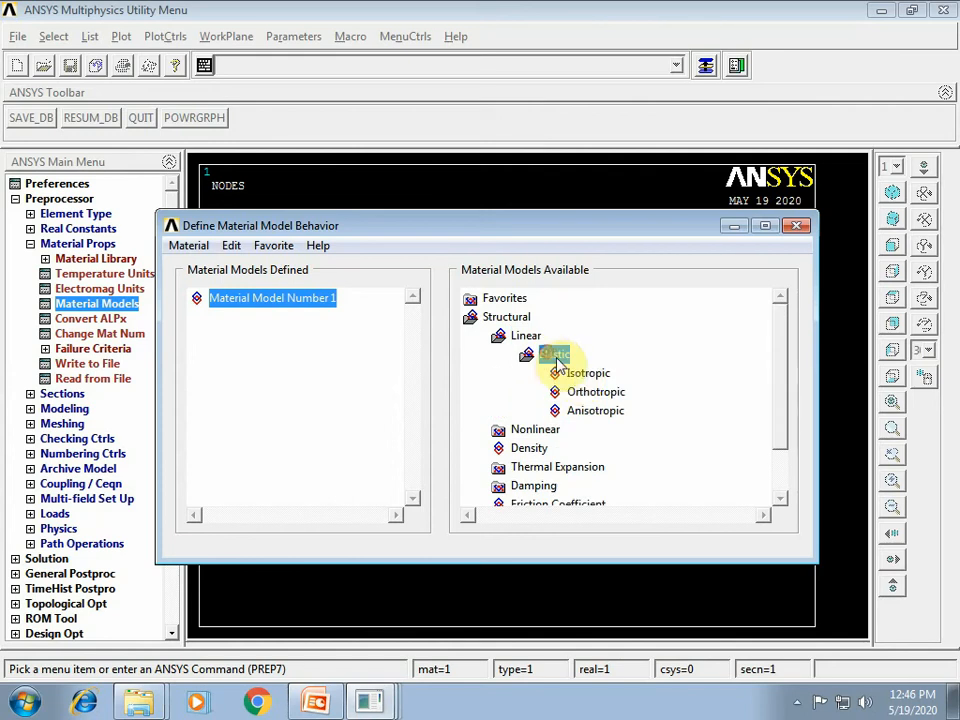
{"action": "double_click", "coordinate": [575, 375]}
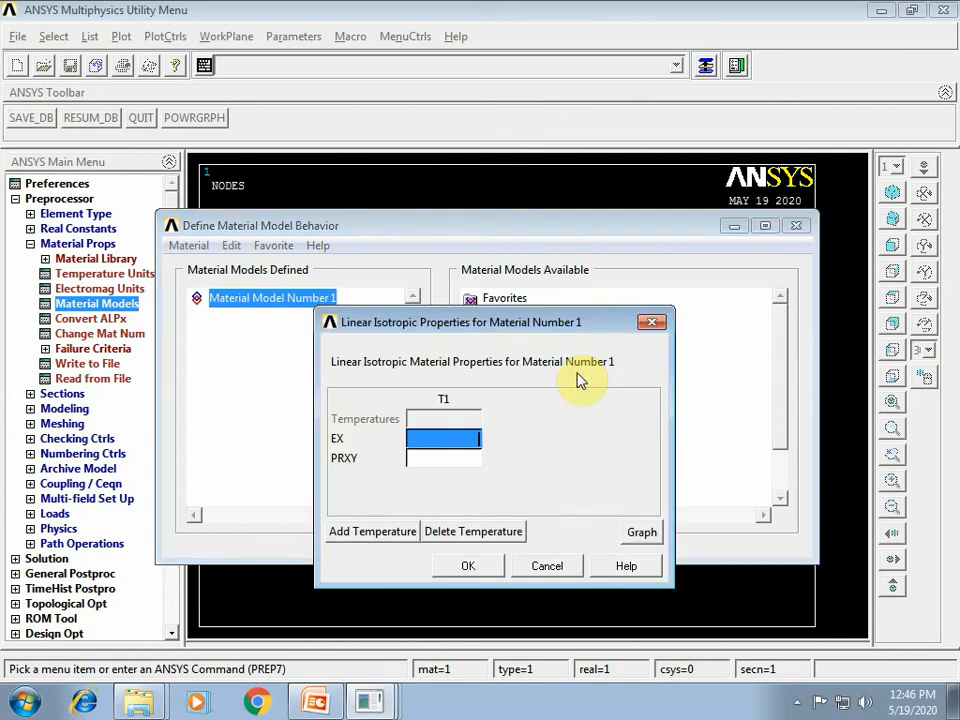
{"action": "type", "text": "2.1e11"}
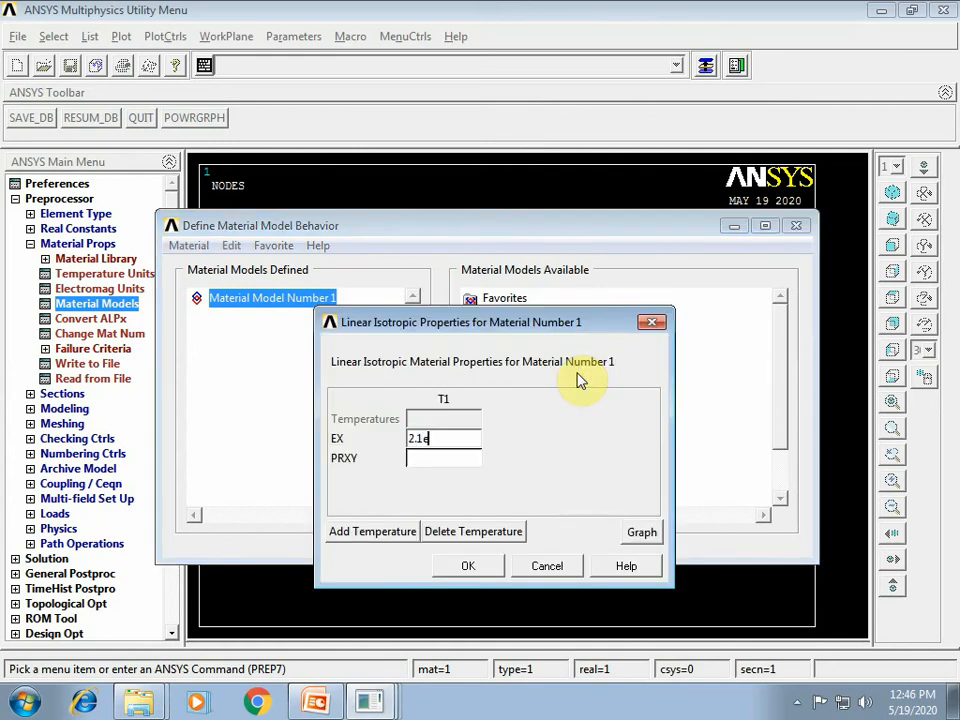
{"action": "left_click", "coordinate": [466, 567]}
{"action": "left_click", "coordinate": [540, 416]}
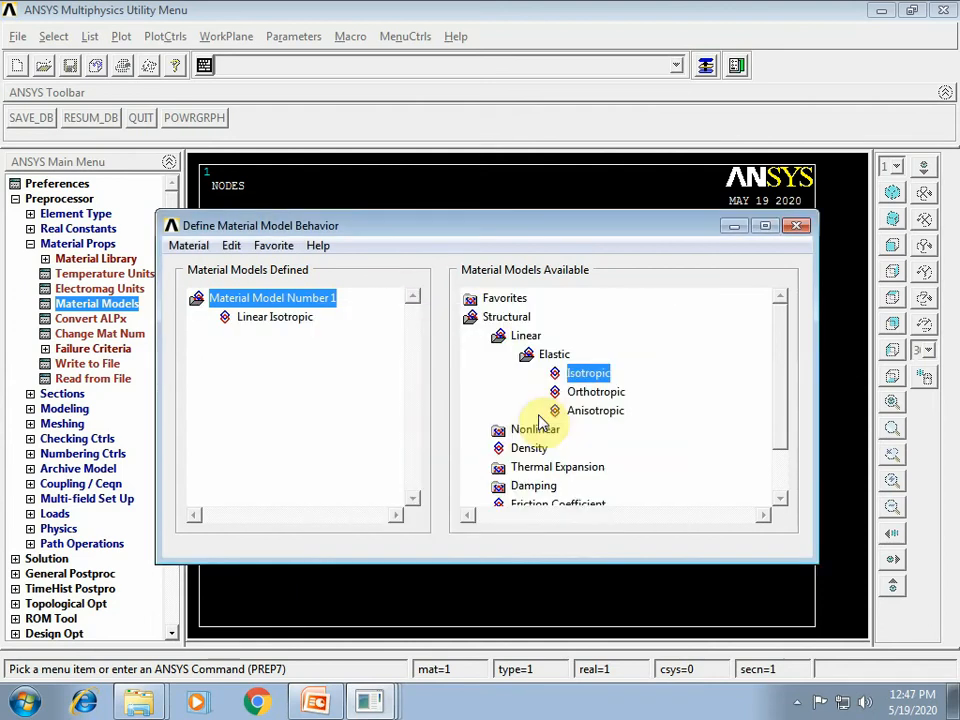
{"action": "left_click", "coordinate": [797, 227]}
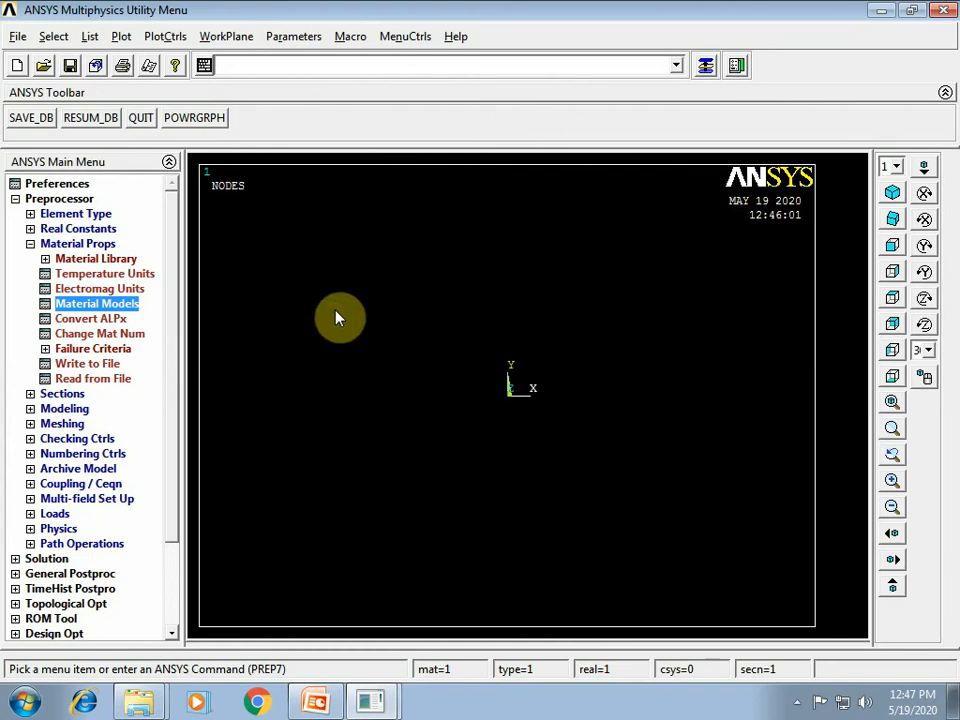
- Check the beam dimensions on the PowerPoint slide, return to ANSYS and create node 1 at X = 0 in the active coordinate system
{"action": "left_click", "coordinate": [315, 701]}
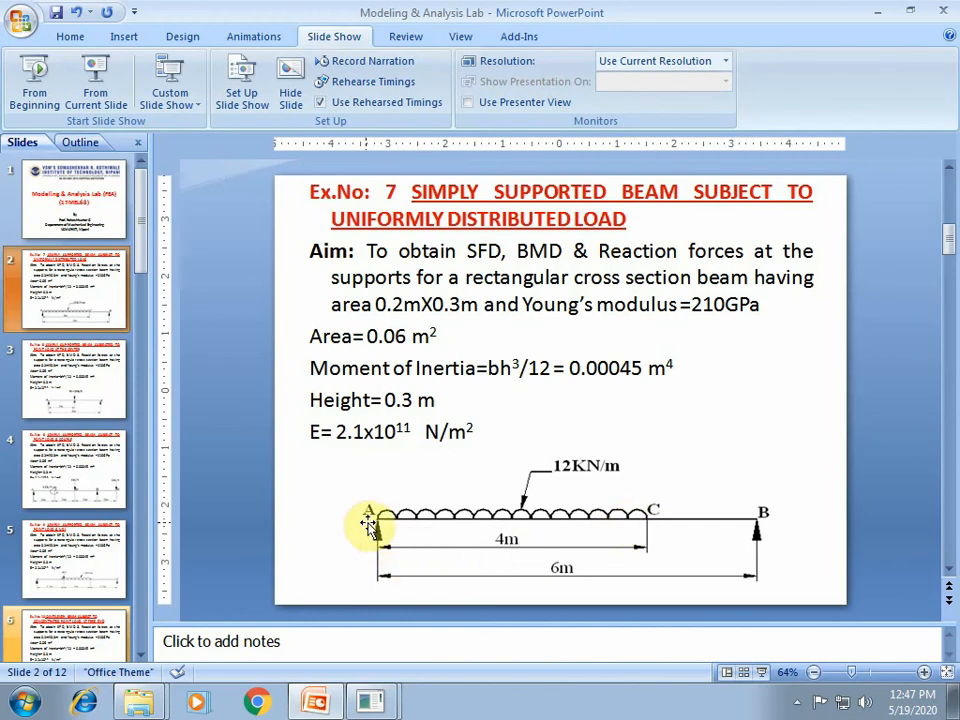
{"action": "left_click", "coordinate": [370, 702]}
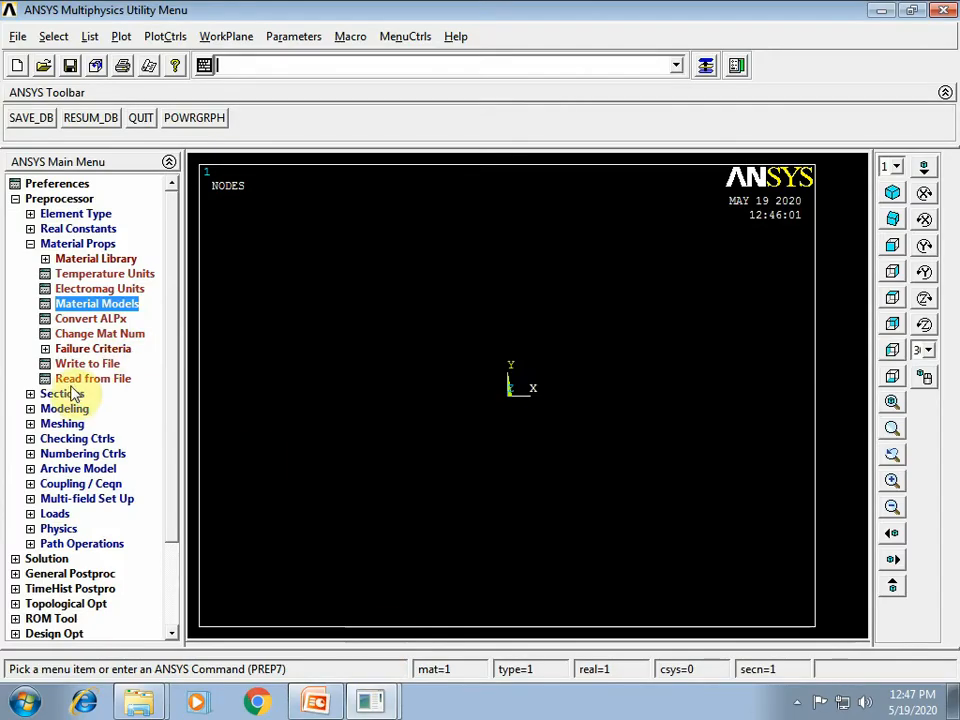
{"action": "left_click", "coordinate": [30, 408]}
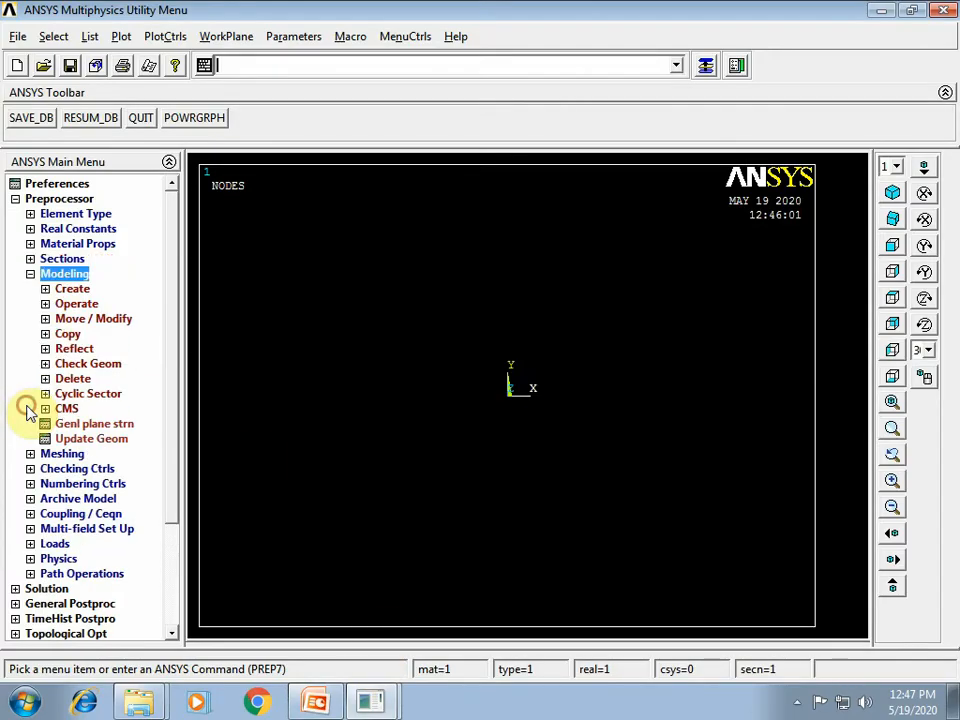
{"action": "left_click", "coordinate": [45, 289]}
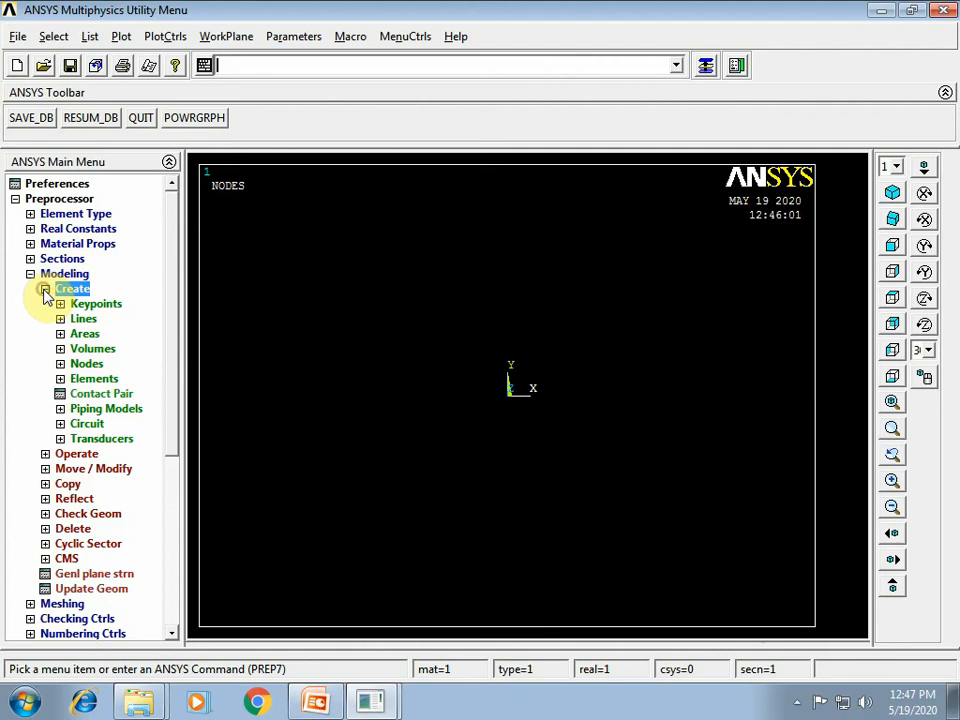
{"action": "left_click", "coordinate": [60, 363]}
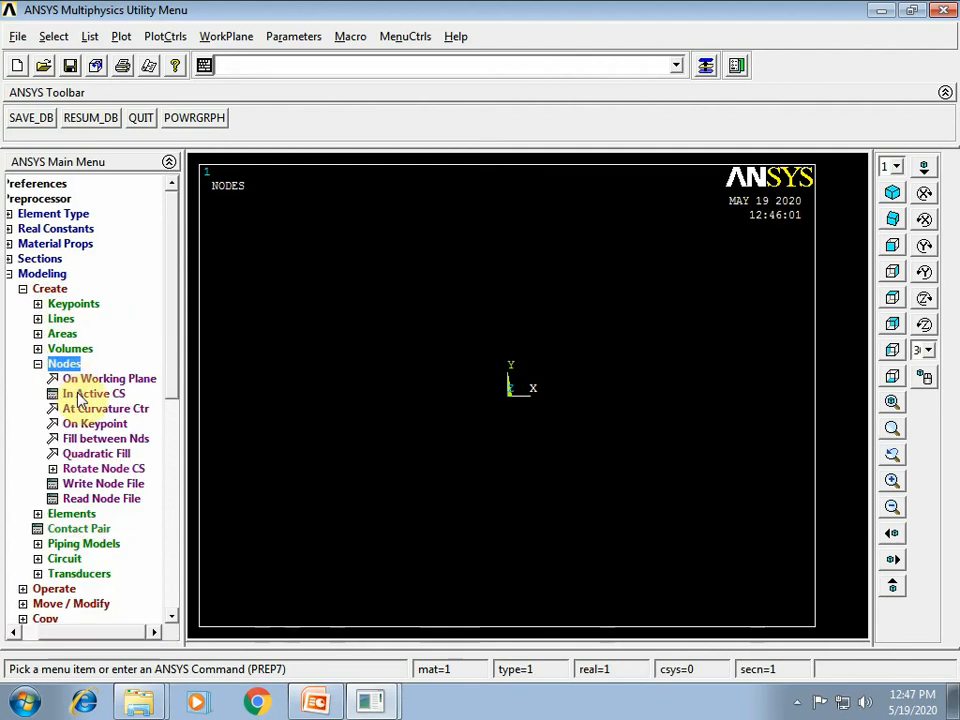
{"action": "left_click", "coordinate": [82, 394]}
{"action": "type", "text": "1"}
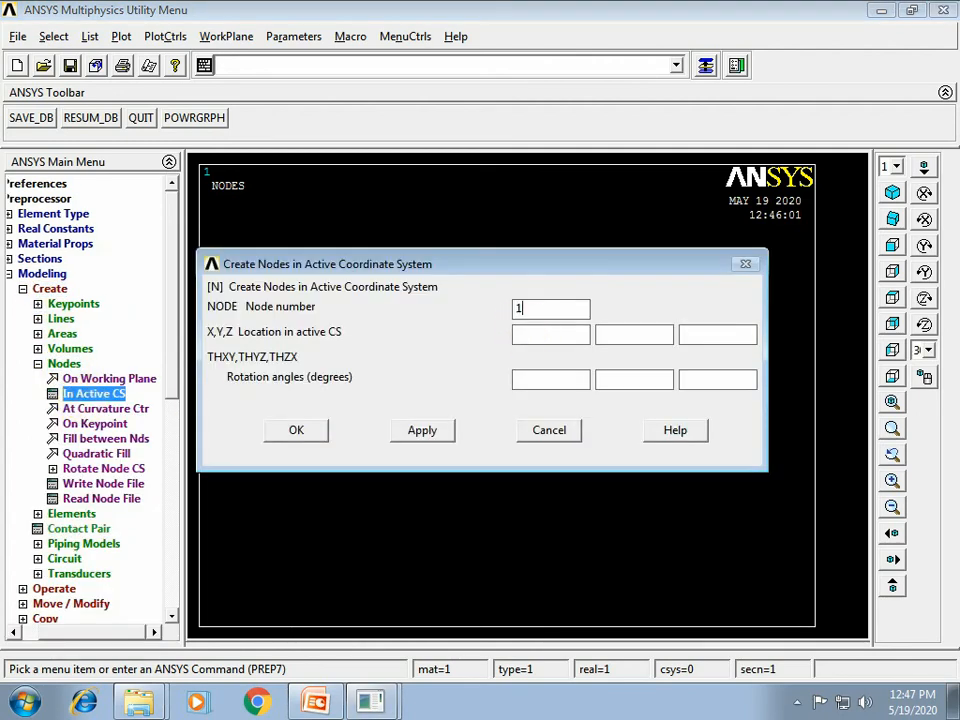
{"action": "type", "text": "0"}
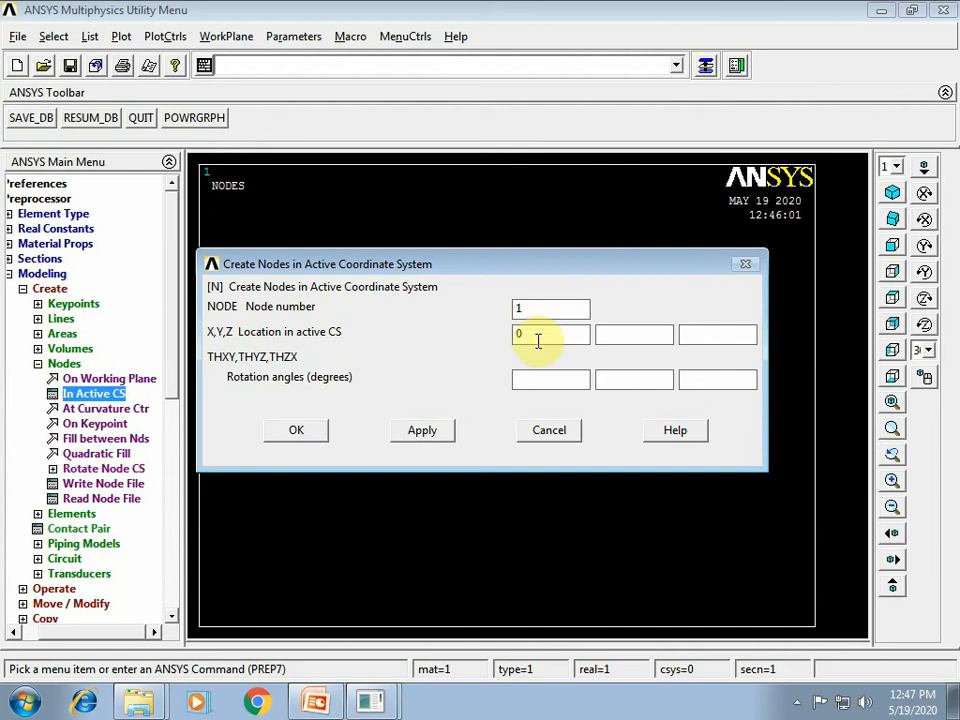
{"action": "left_click", "coordinate": [422, 431]}
- Create node 2 at X = 4 in the active coordinate system
{"action": "left_click_drag", "start_coordinate": [533, 315], "coordinate": [490, 316]}
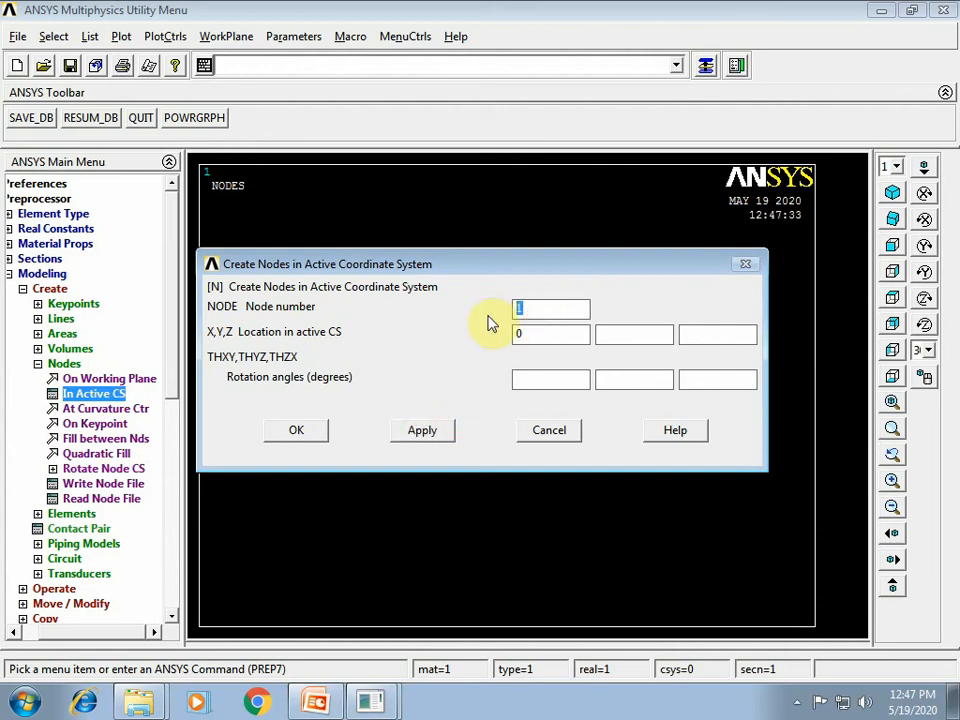
{"action": "type", "text": "2"}
{"action": "left_click_drag", "start_coordinate": [555, 337], "coordinate": [508, 346]}
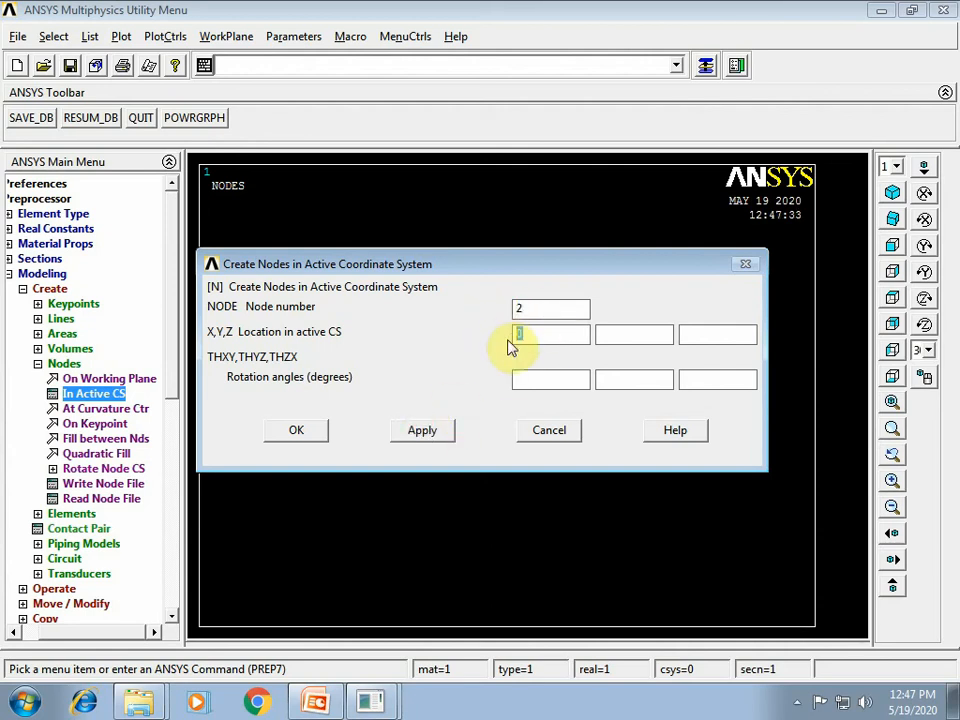
{"action": "type", "text": "4"}
{"action": "left_click", "coordinate": [424, 429]}
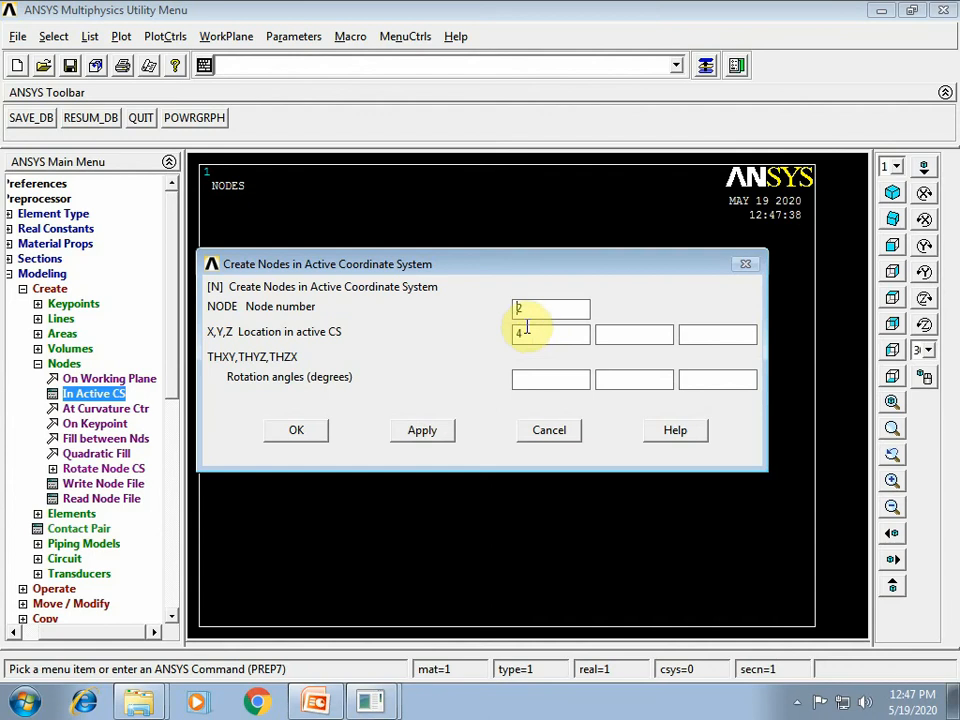
- Create node 3 at X = 6 in the active coordinate system and finish node creation
{"action": "left_click_drag", "start_coordinate": [525, 316], "coordinate": [454, 321]}
{"action": "type", "text": "3"}
{"action": "left_click_drag", "start_coordinate": [525, 333], "coordinate": [503, 345]}
{"action": "type", "text": "6"}
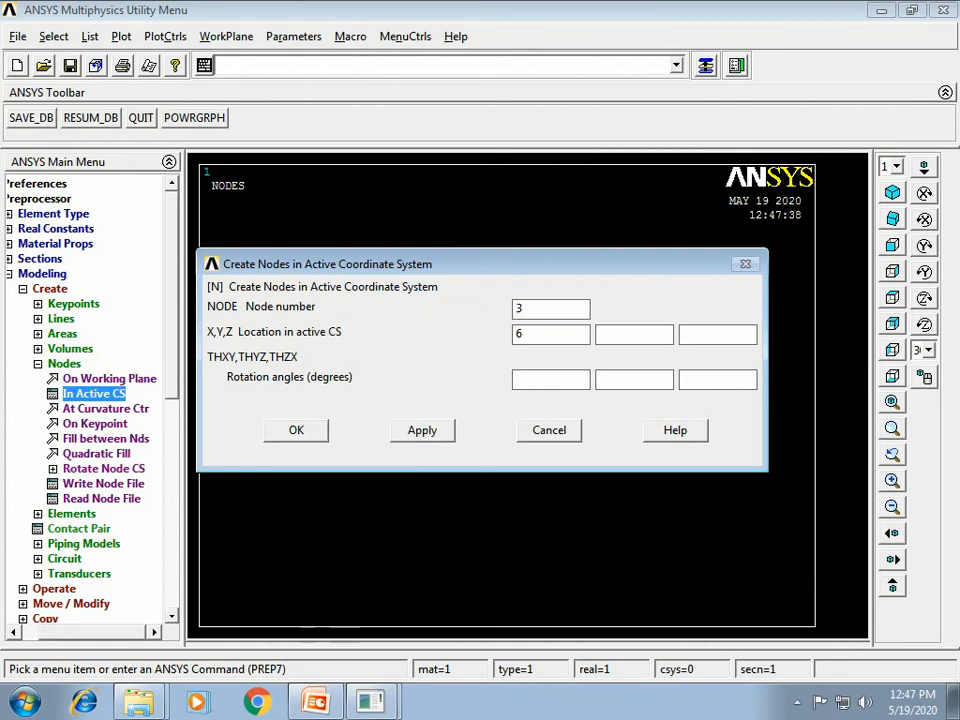
{"action": "left_click", "coordinate": [298, 430]}
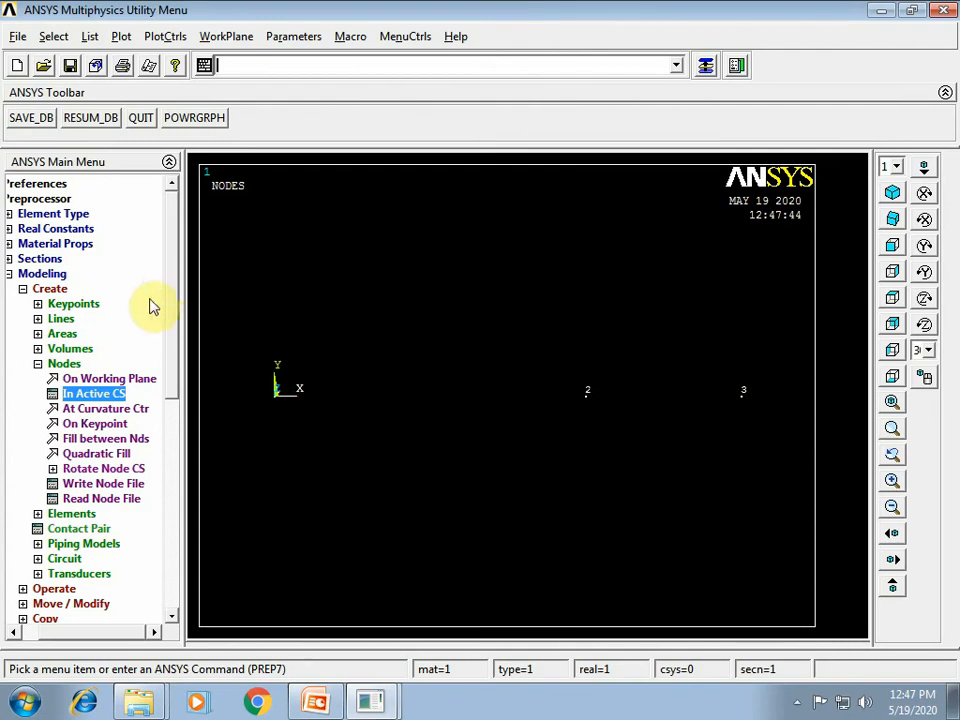
- Create an auto-numbered beam element through nodes 1 and 2
{"action": "scroll", "coordinate": [172, 293], "scroll_direction": "down", "scroll_amount": 6}
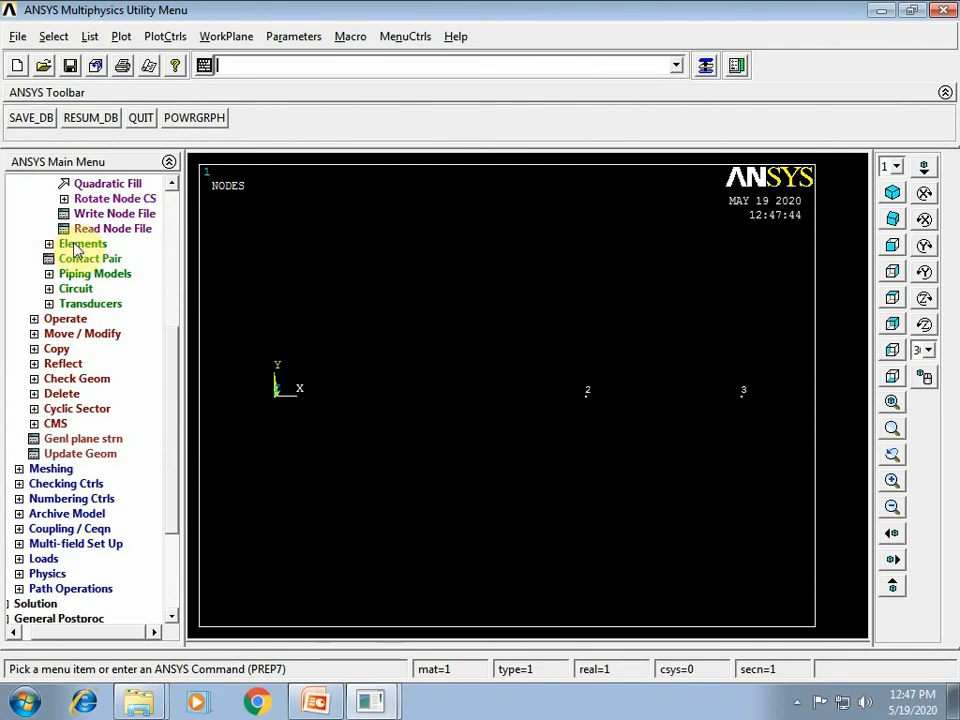
{"action": "left_click", "coordinate": [75, 244]}
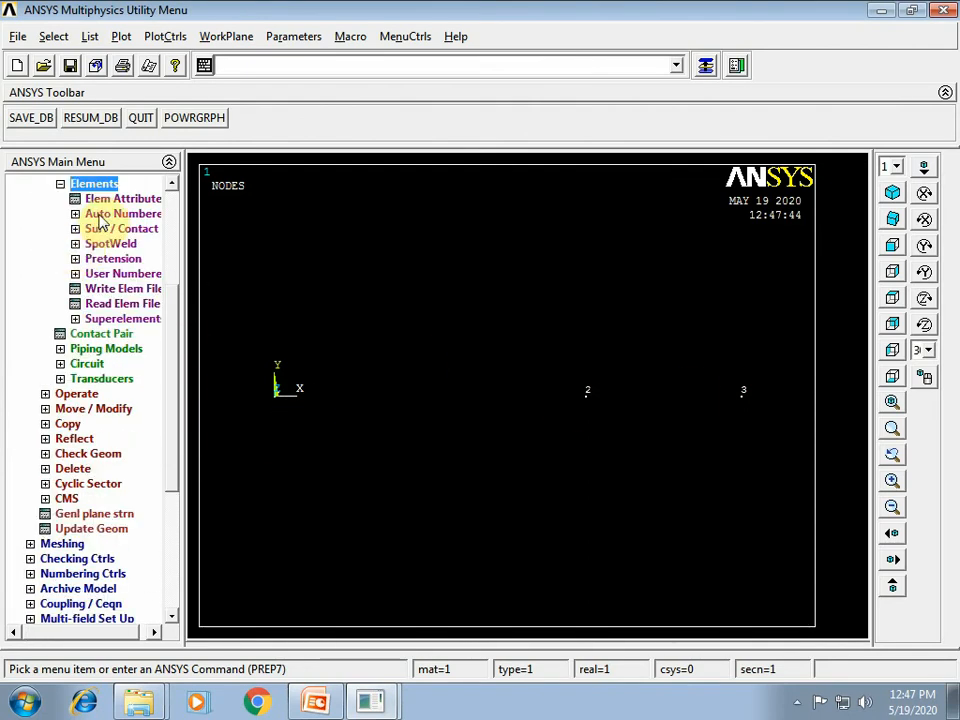
{"action": "left_click", "coordinate": [102, 214]}
{"action": "left_click", "coordinate": [110, 229]}
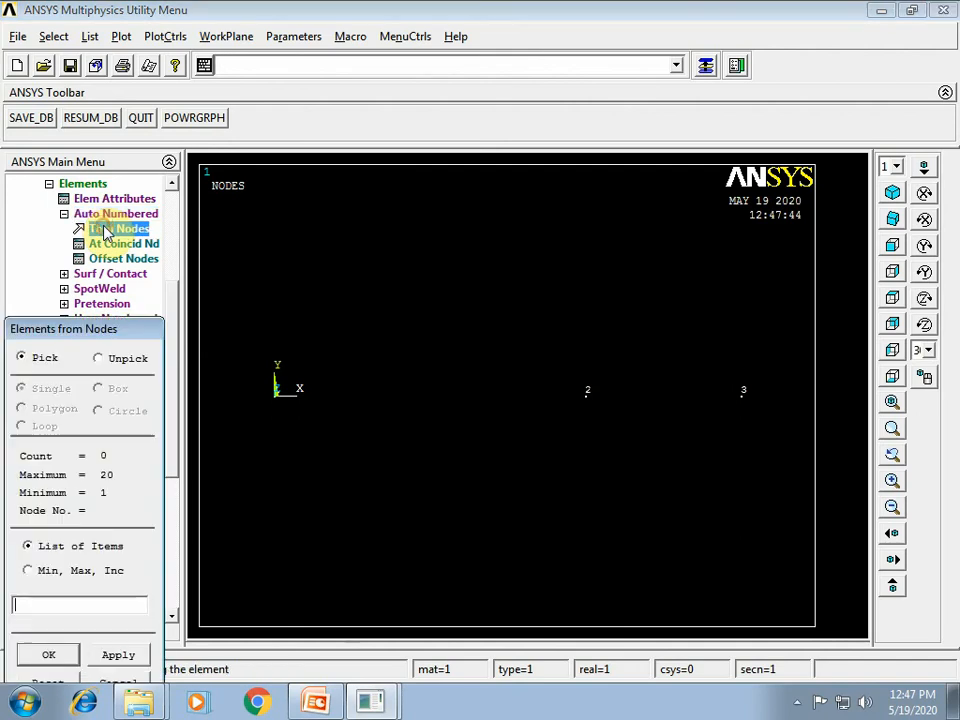
{"action": "left_click", "coordinate": [275, 393]}
{"action": "left_click", "coordinate": [586, 393]}
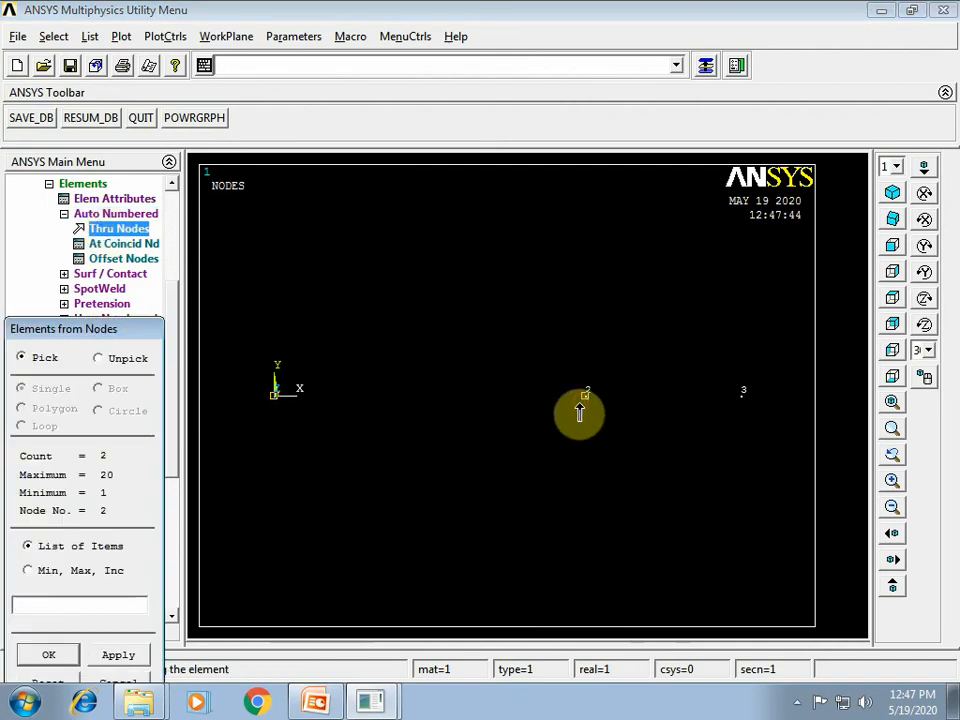
{"action": "left_click", "coordinate": [118, 655]}
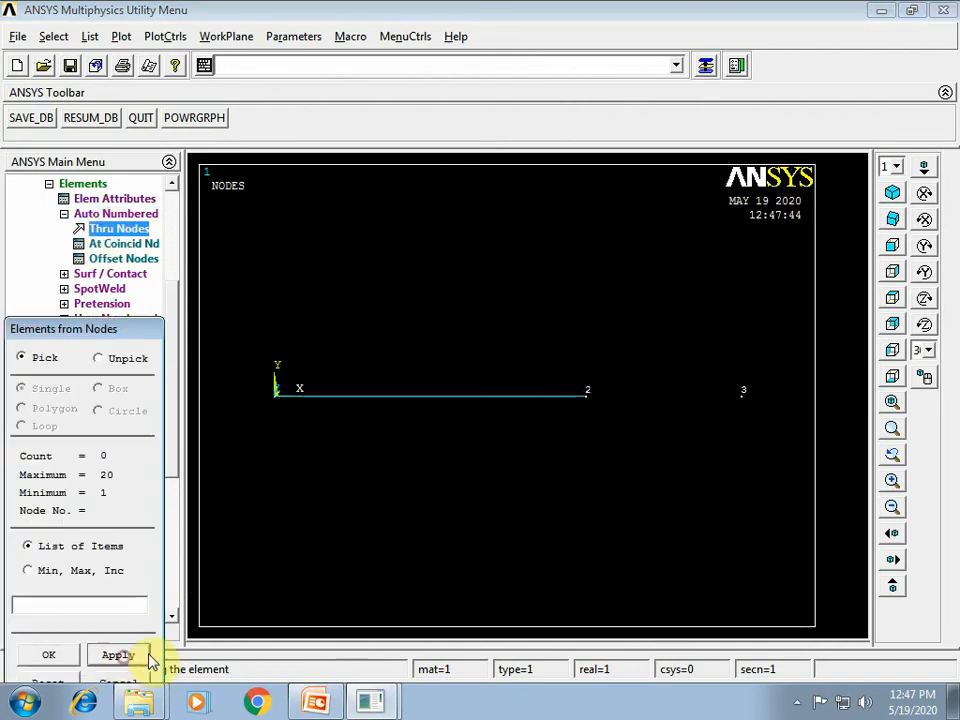
- Create a second beam element through nodes 2 and 3 and finish element creation
{"action": "left_click", "coordinate": [603, 428]}
{"action": "left_click", "coordinate": [716, 410]}
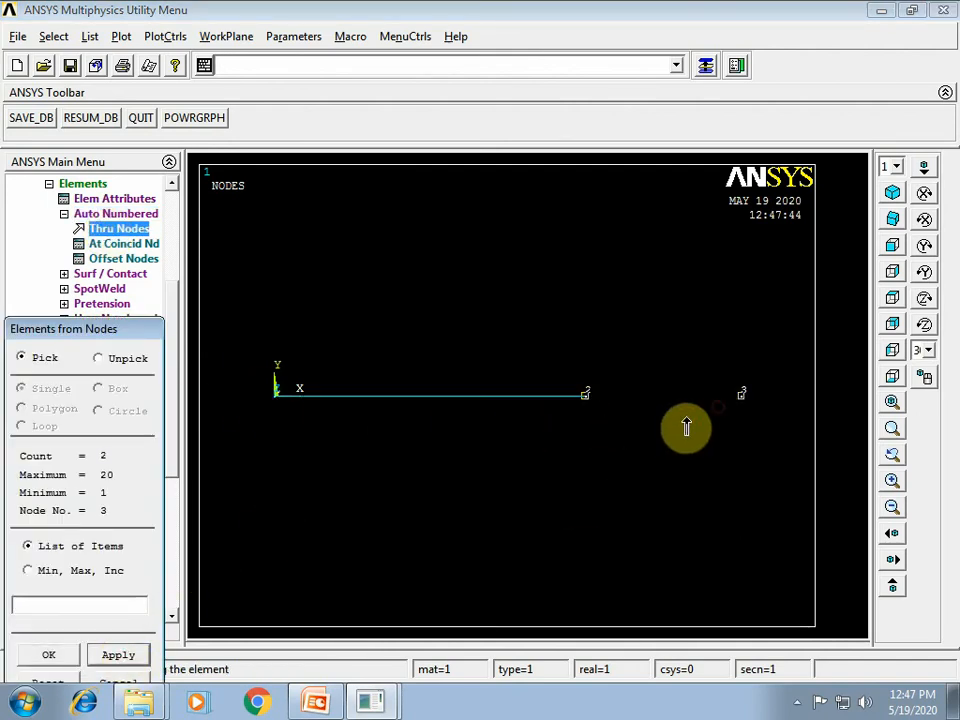
{"action": "left_click", "coordinate": [63, 655]}
- Constrain the UY displacement at nodes 1 and 3 as the simple supports at both ends of the beam
{"action": "left_click_drag", "start_coordinate": [170, 420], "coordinate": [182, 560]}
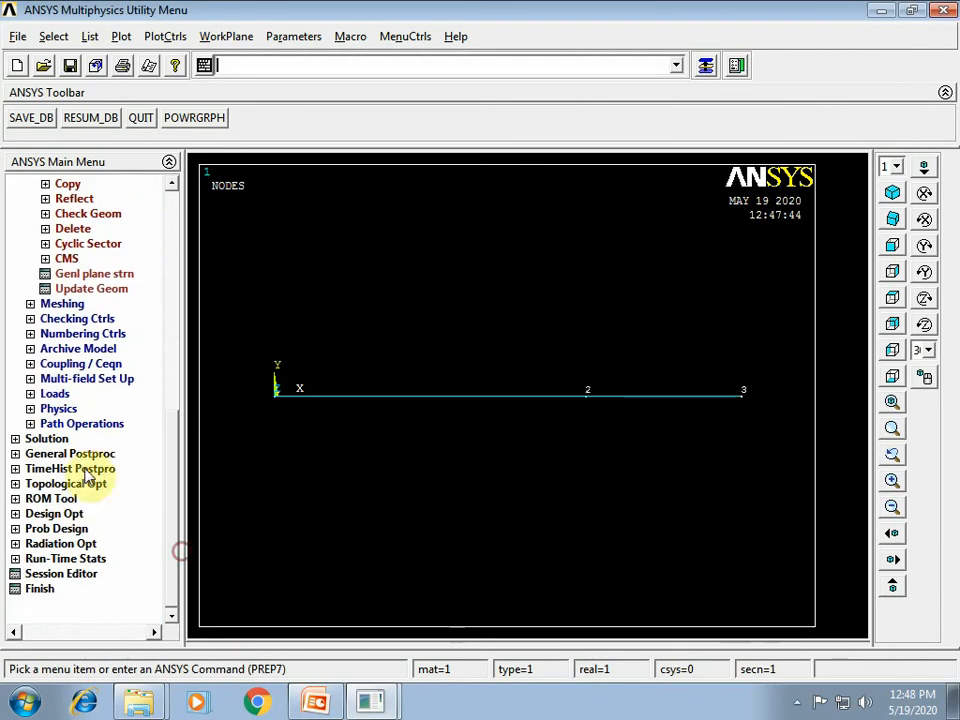
{"action": "left_click", "coordinate": [31, 394]}
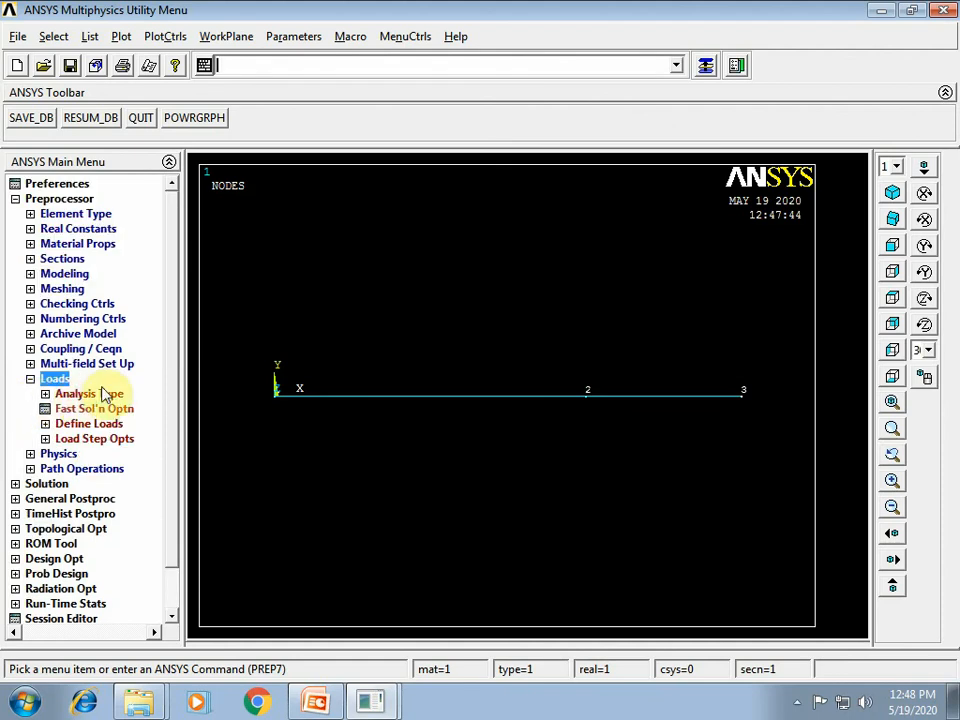
{"action": "left_click", "coordinate": [82, 425]}
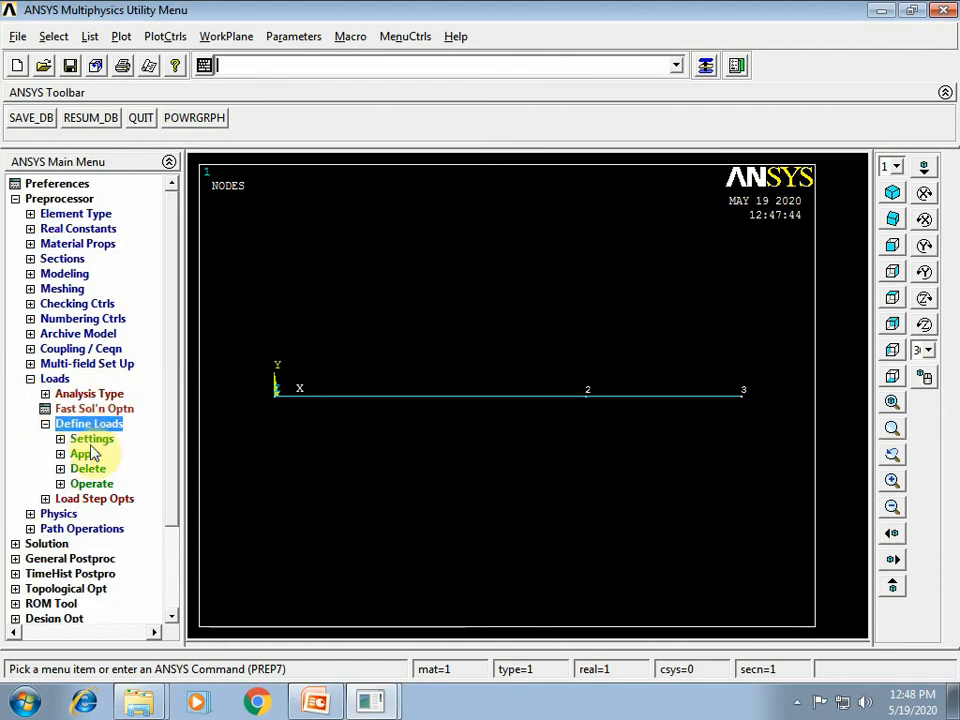
{"action": "left_click", "coordinate": [86, 455]}
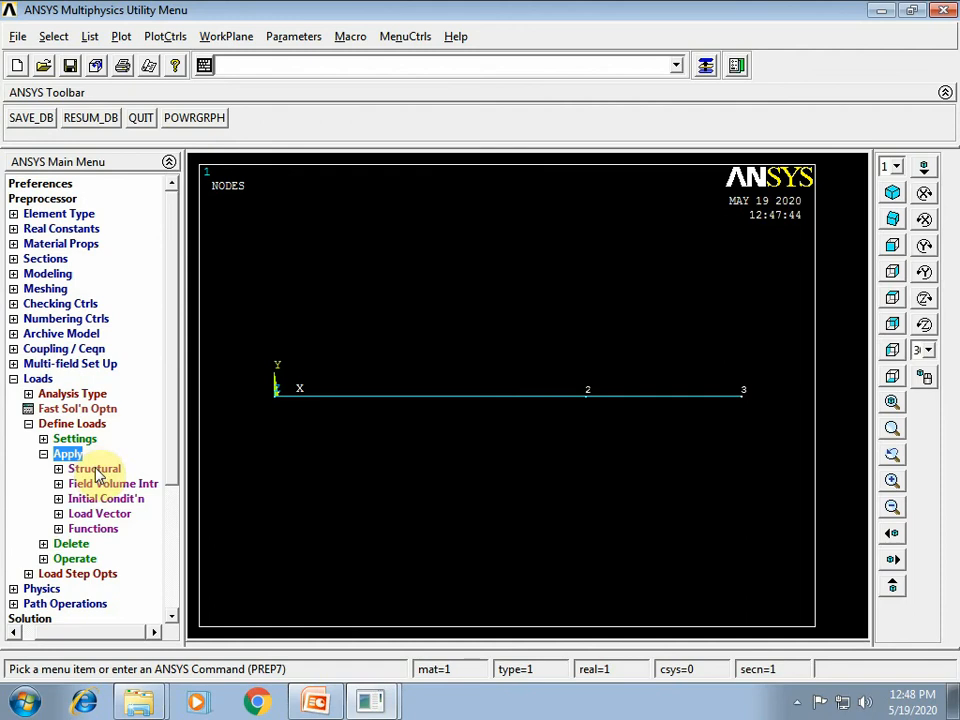
{"action": "left_click", "coordinate": [98, 468]}
{"action": "left_click", "coordinate": [103, 484]}
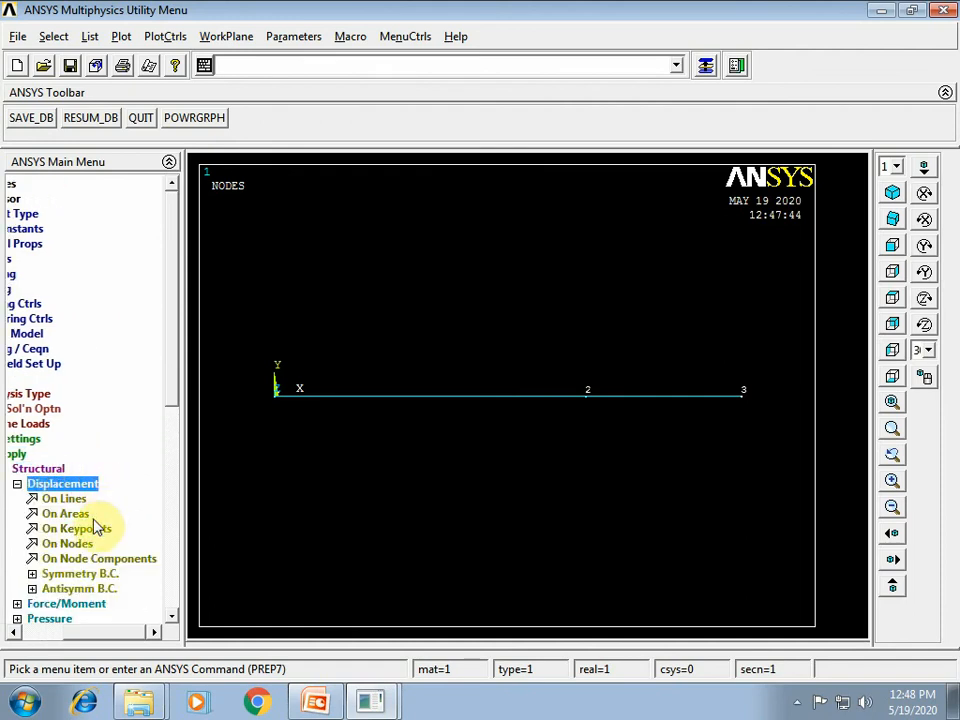
{"action": "left_click", "coordinate": [84, 543]}
{"action": "left_click", "coordinate": [273, 401]}
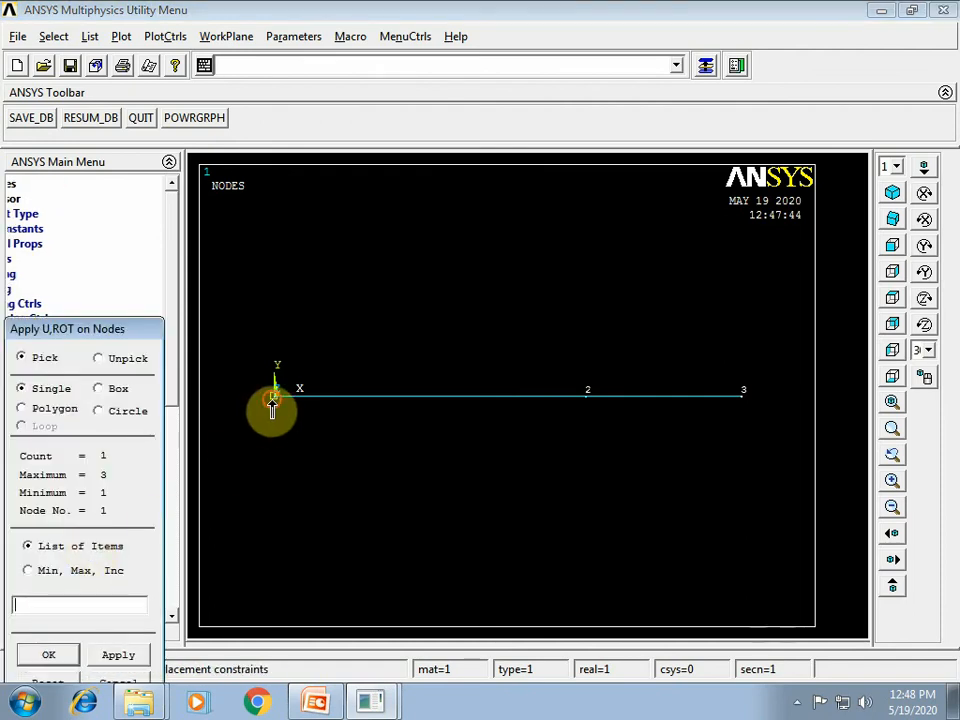
{"action": "left_click", "coordinate": [754, 410]}
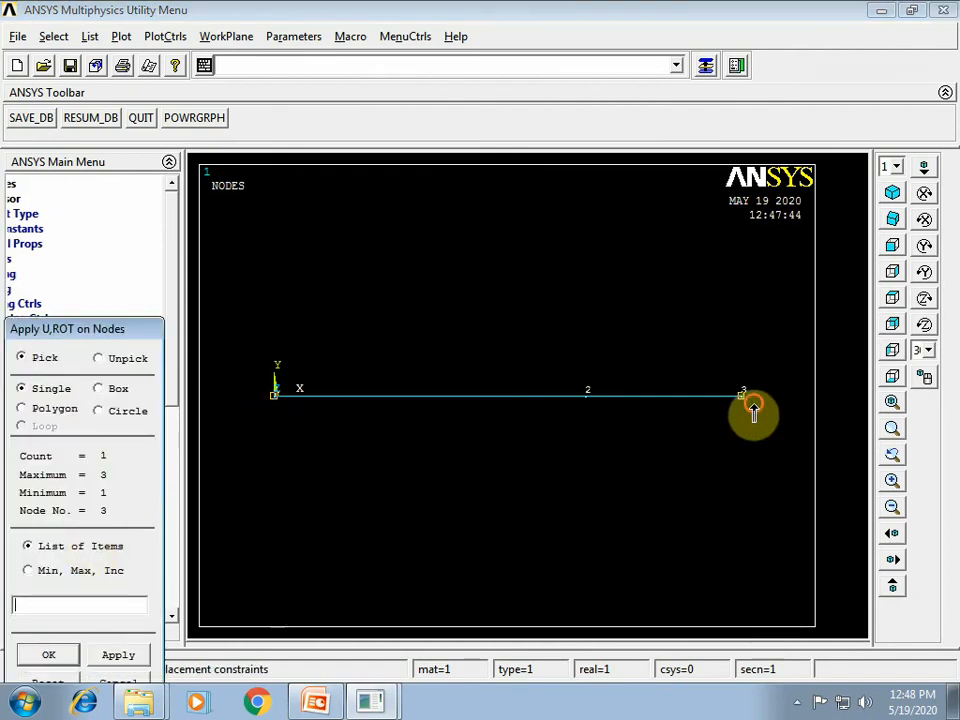
{"action": "left_click", "coordinate": [50, 654]}
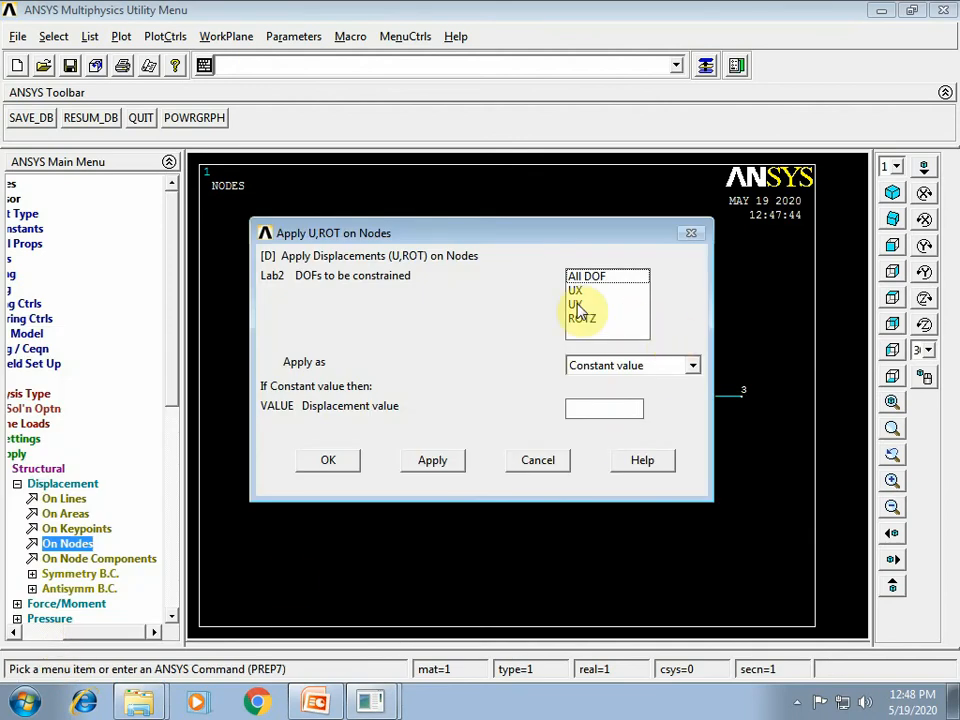
{"action": "left_click", "coordinate": [576, 304]}
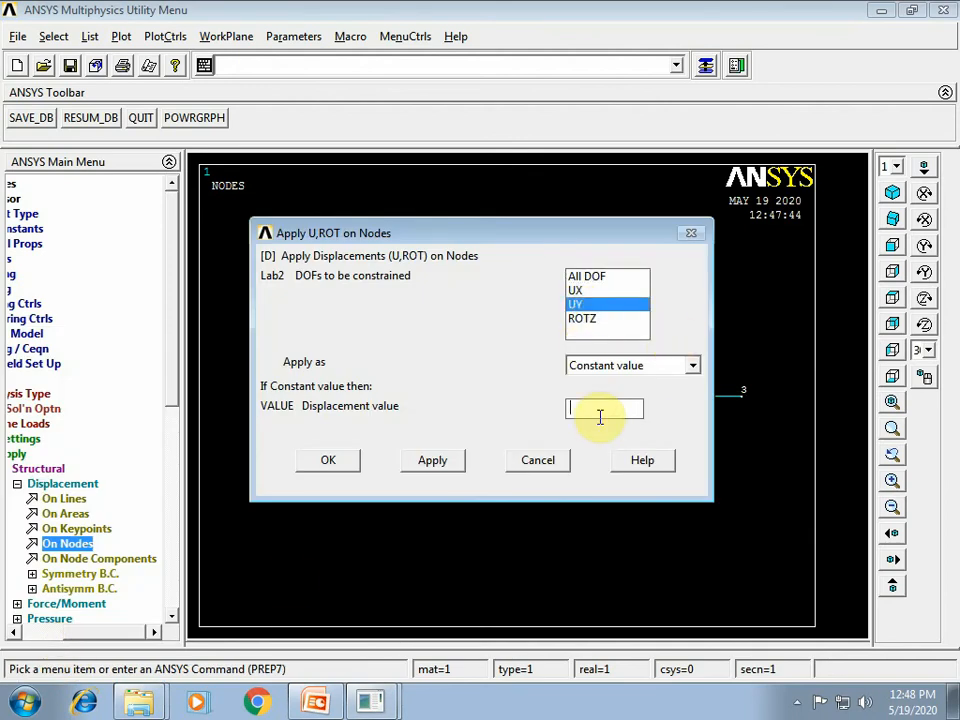
{"action": "left_click", "coordinate": [343, 463]}
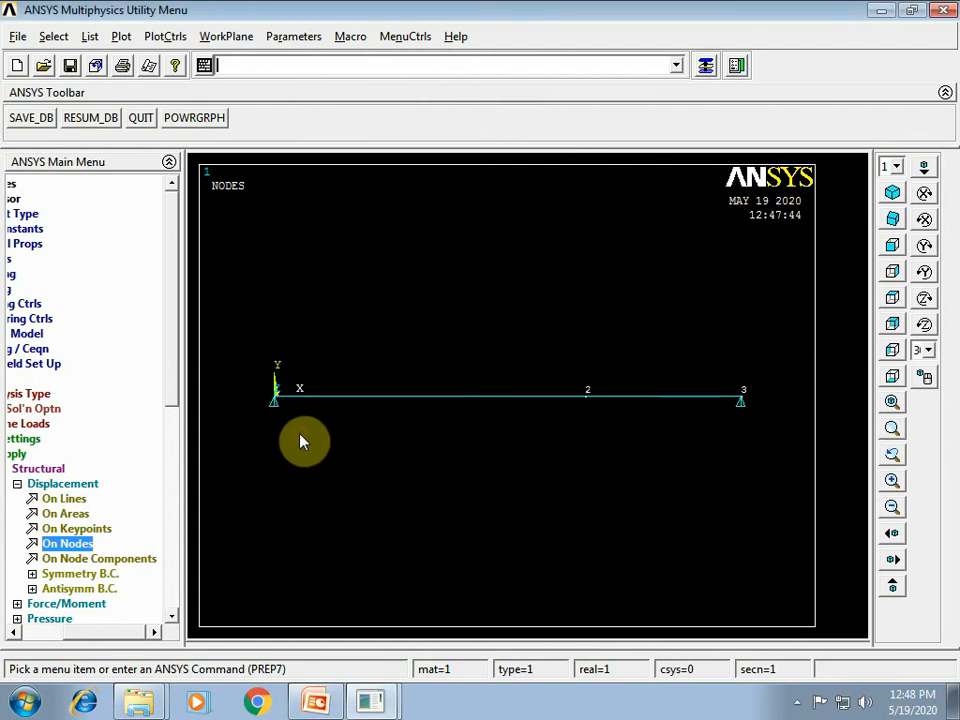
{"action": "left_click_drag", "start_coordinate": [168, 354], "coordinate": [183, 462]}
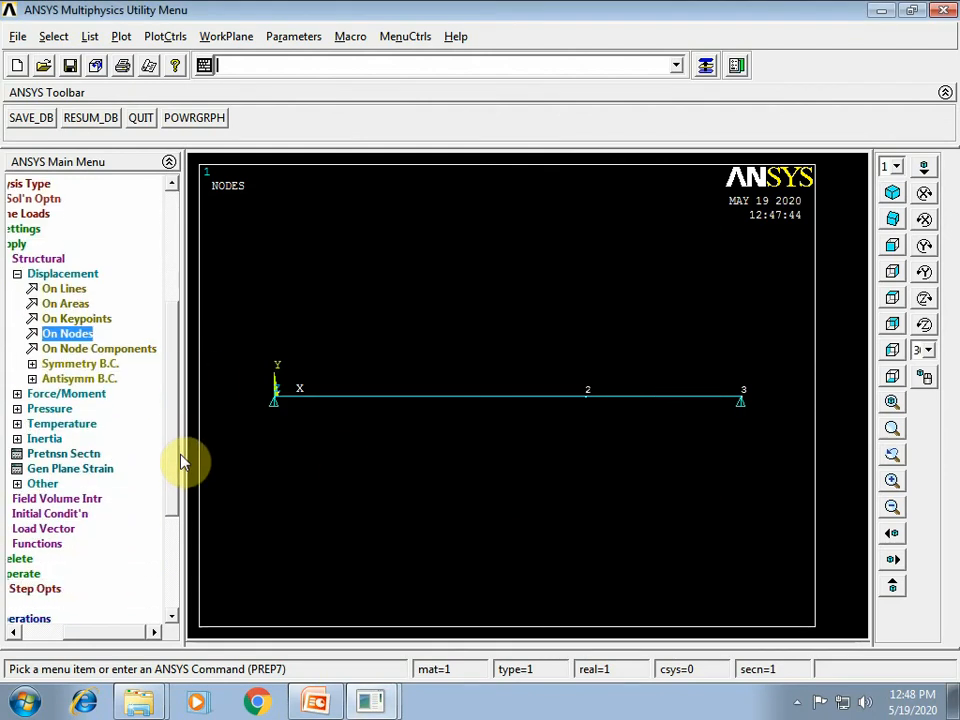
{"action": "left_click", "coordinate": [48, 411]}
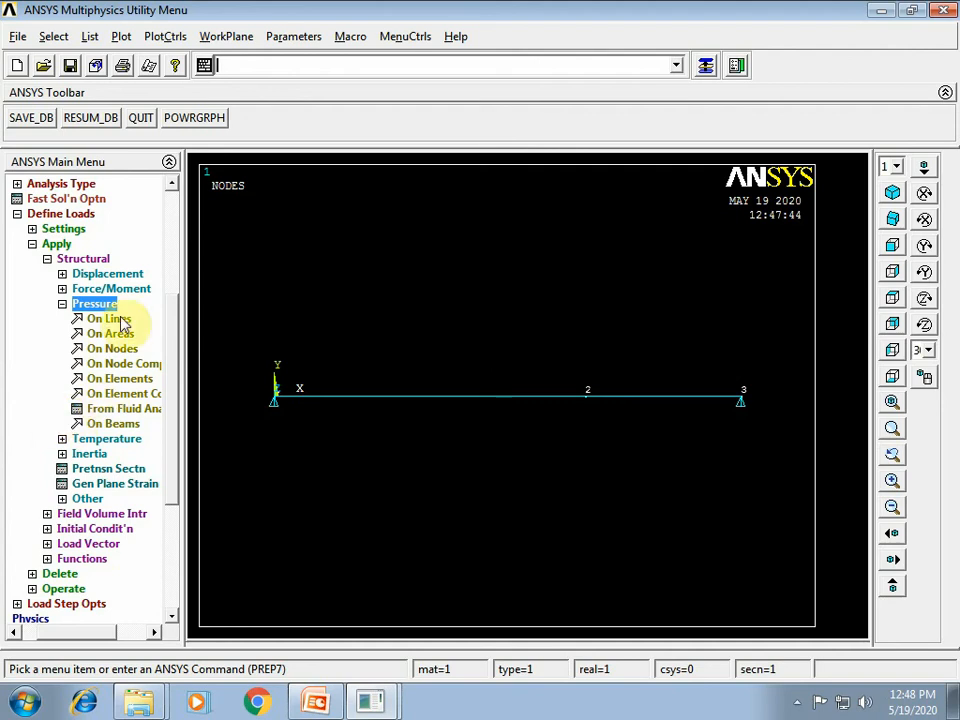
{"action": "left_click", "coordinate": [100, 422]}
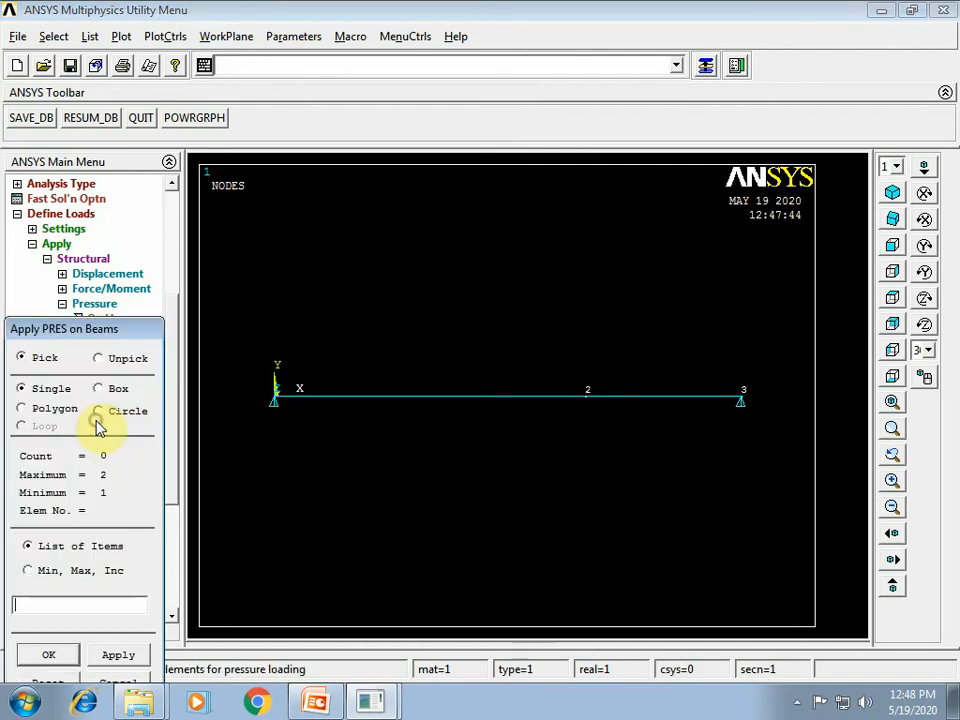
{"action": "left_click", "coordinate": [434, 410]}
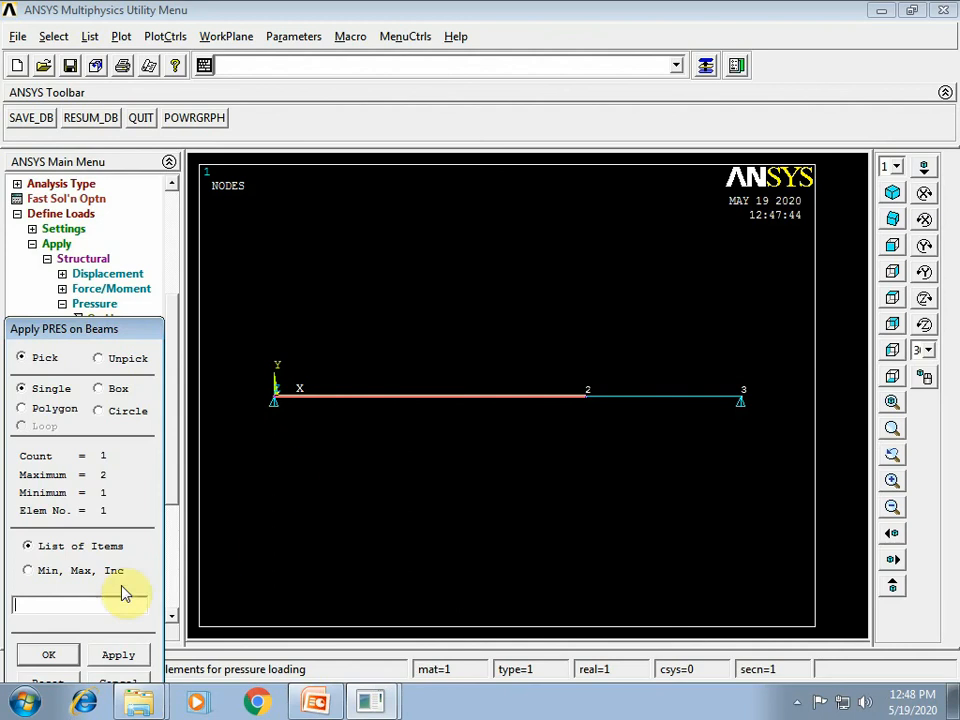
{"action": "left_click", "coordinate": [55, 655]}
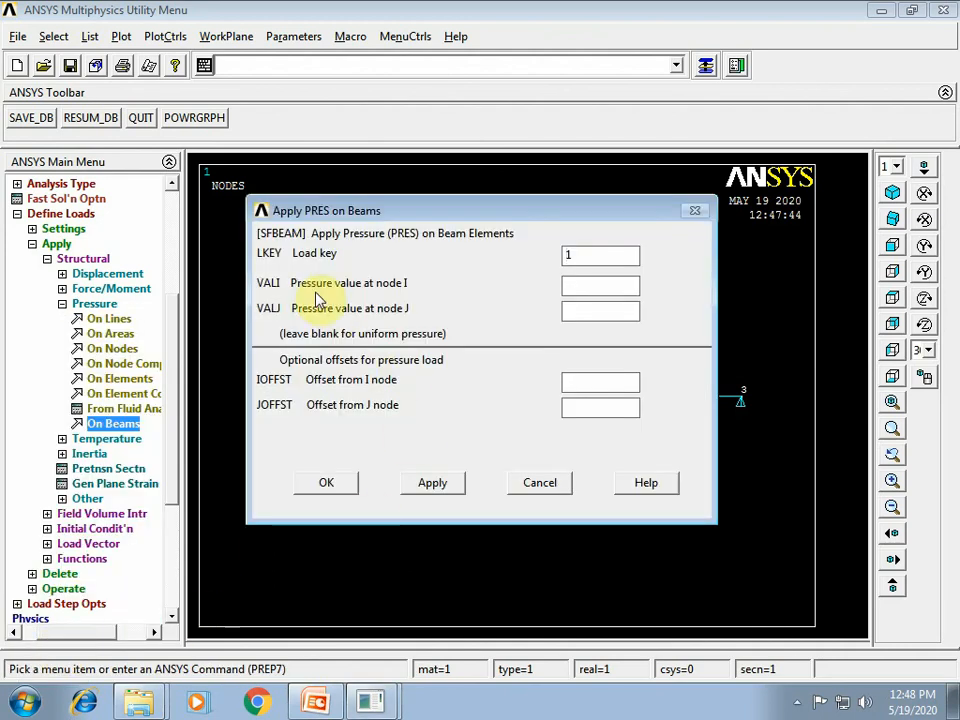
{"action": "left_click", "coordinate": [315, 702]}
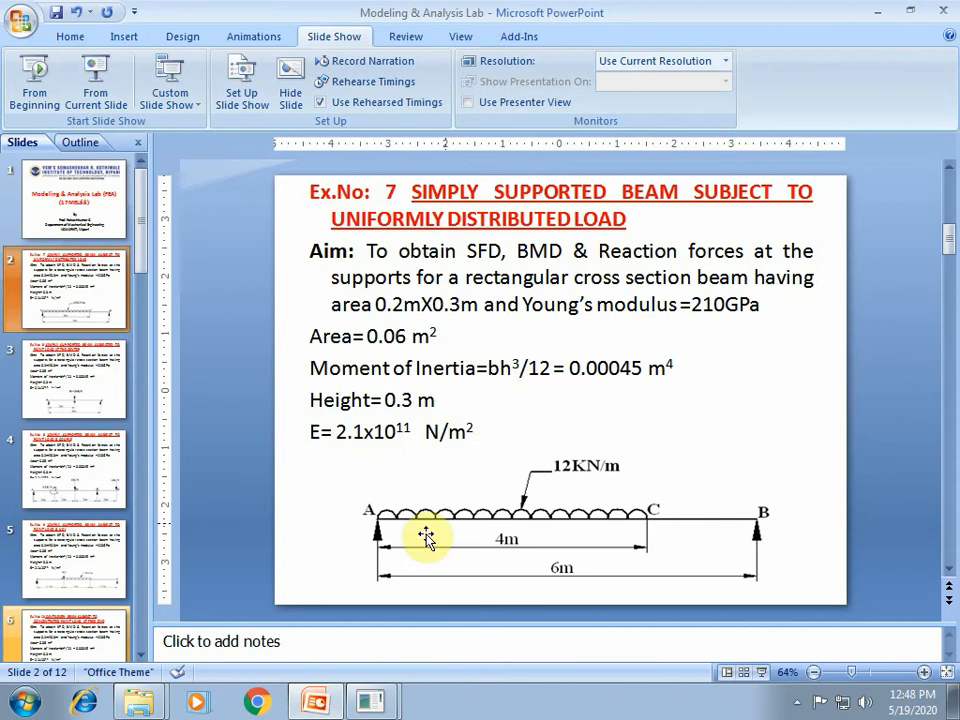
{"action": "left_click", "coordinate": [368, 702]}
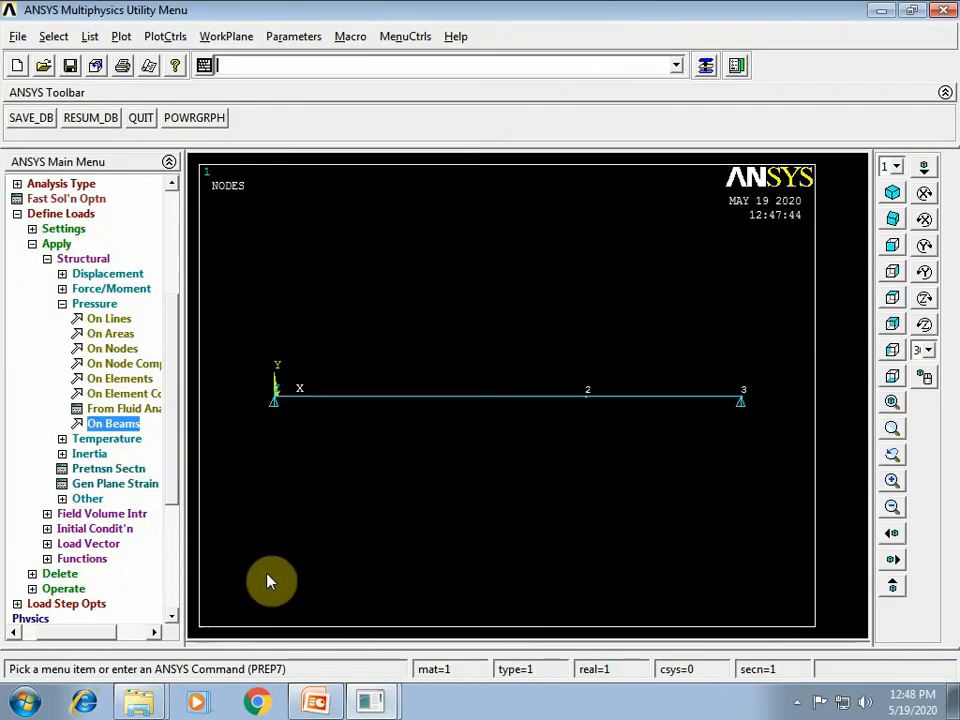
- Apply a beam pressure of 12000 at both node I and node J on the element between nodes 1 and 2
{"action": "left_click", "coordinate": [130, 425]}
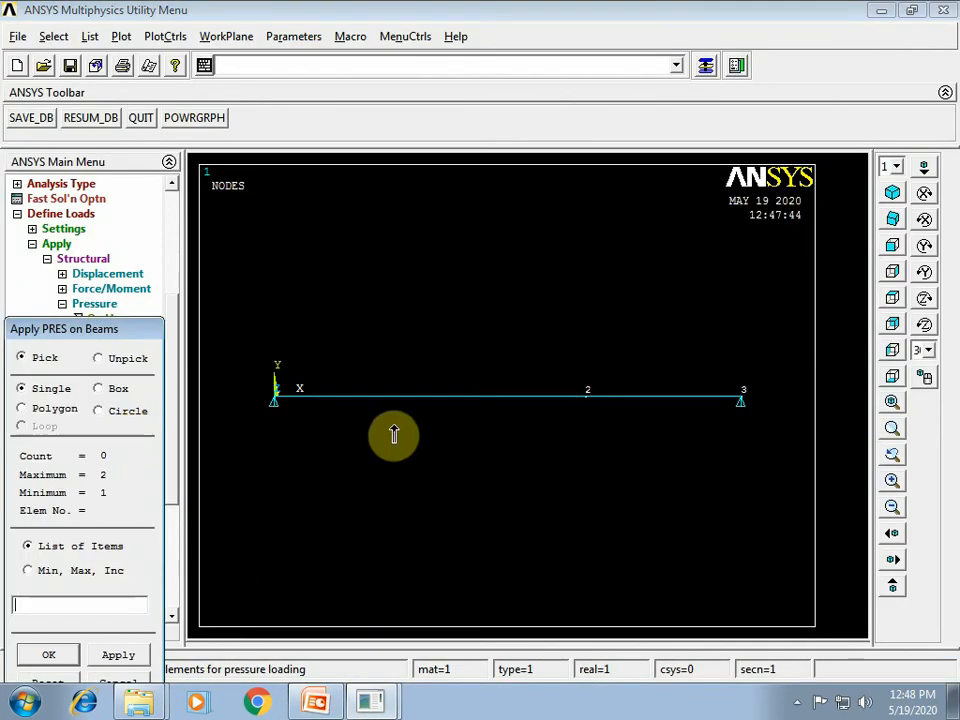
{"action": "left_click", "coordinate": [421, 399]}
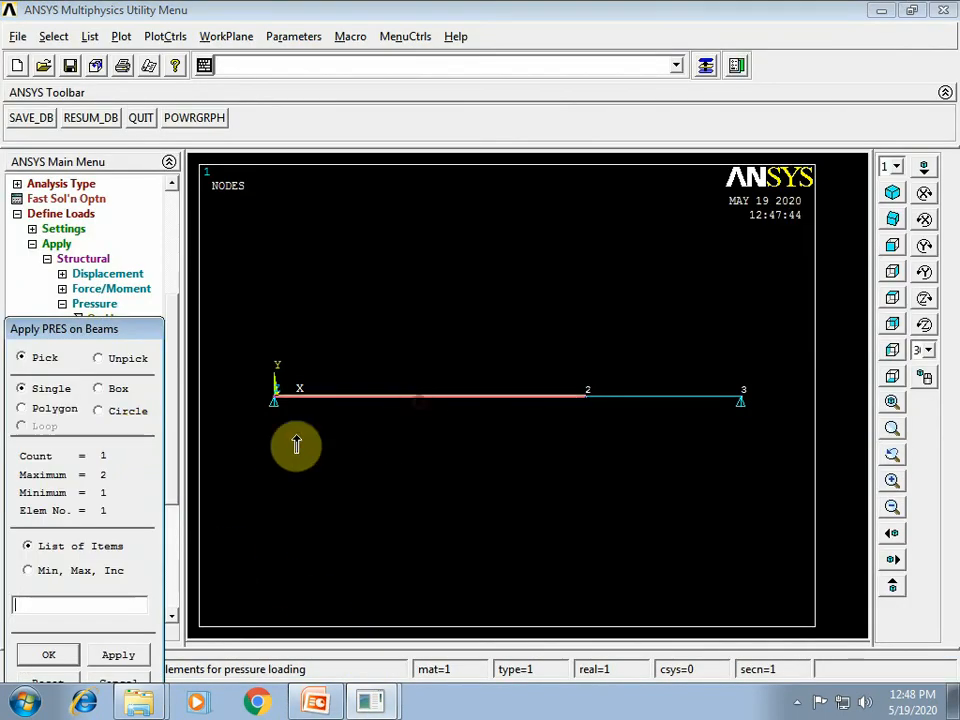
{"action": "left_click", "coordinate": [63, 658]}
{"action": "left_click", "coordinate": [598, 290]}
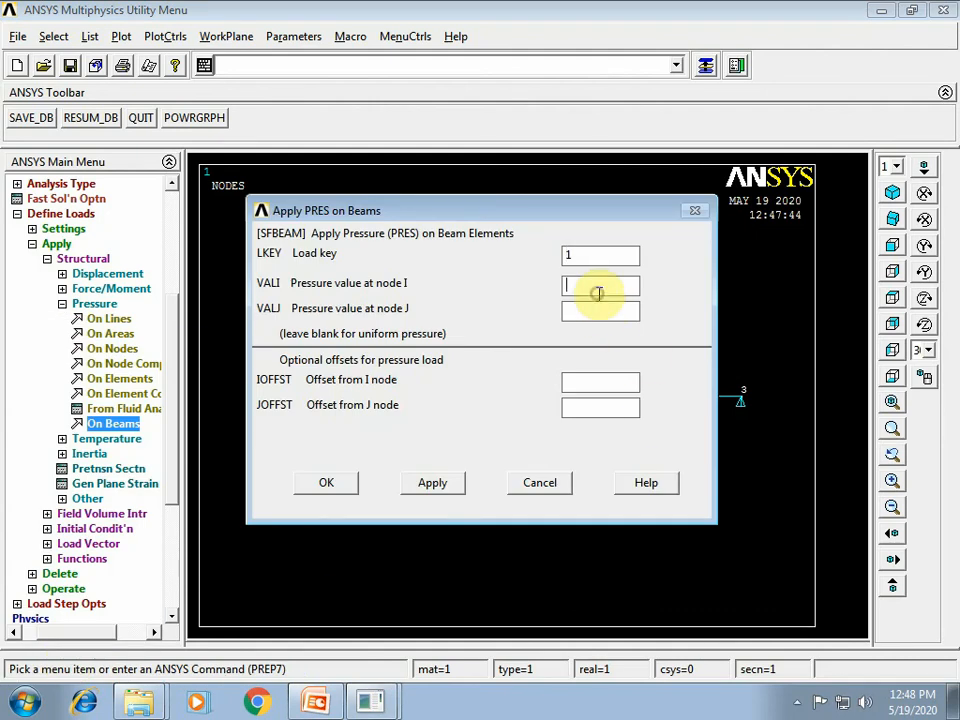
{"action": "type", "text": "1"}
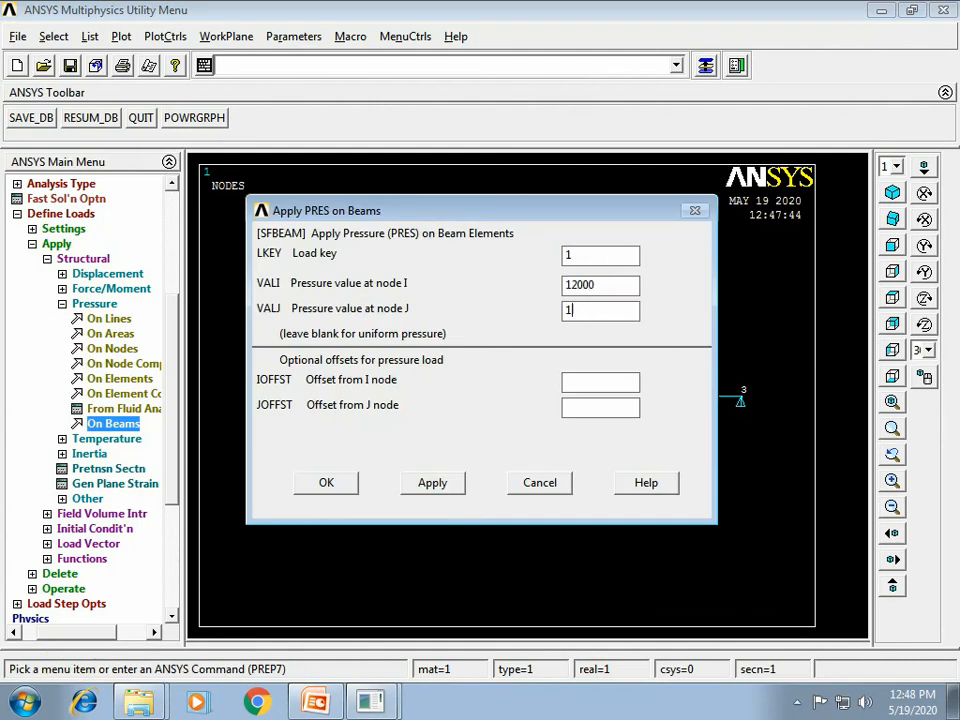
{"action": "type", "text": "12000"}
{"action": "left_click", "coordinate": [330, 484]}
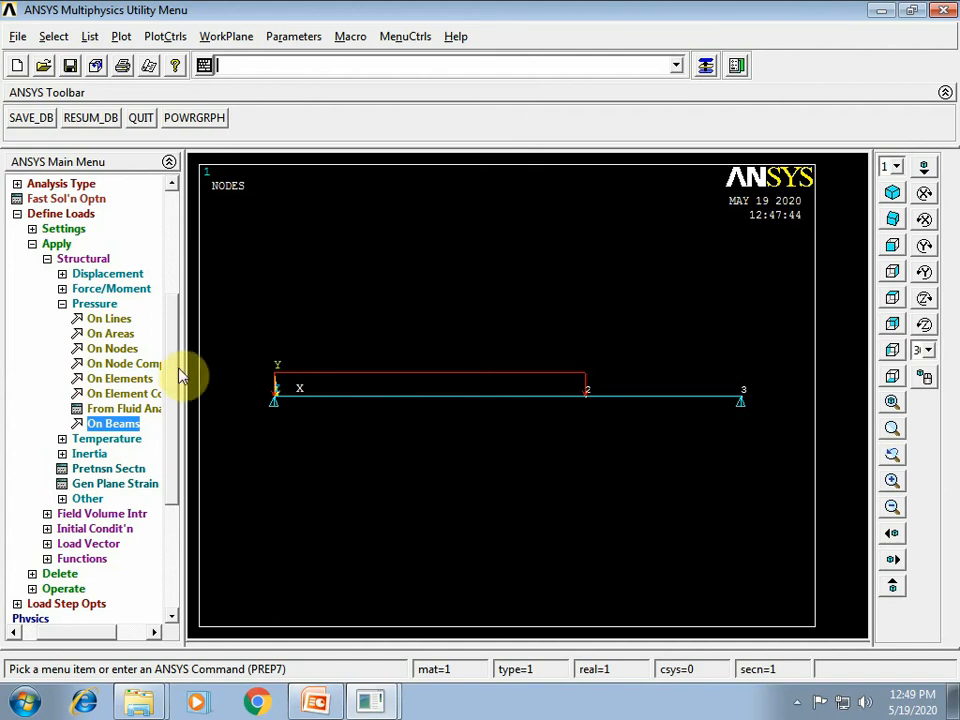
- Solve the current load step and close the solution note and status listing
{"action": "left_click_drag", "start_coordinate": [171, 364], "coordinate": [171, 471]}
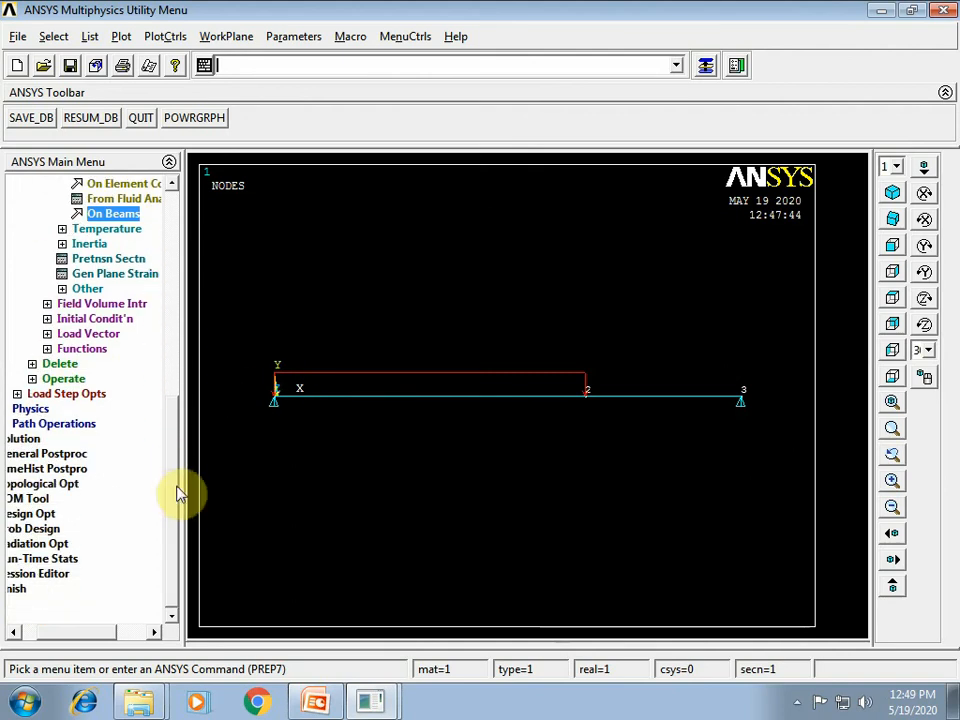
{"action": "left_click_drag", "start_coordinate": [85, 635], "coordinate": [43, 636]}
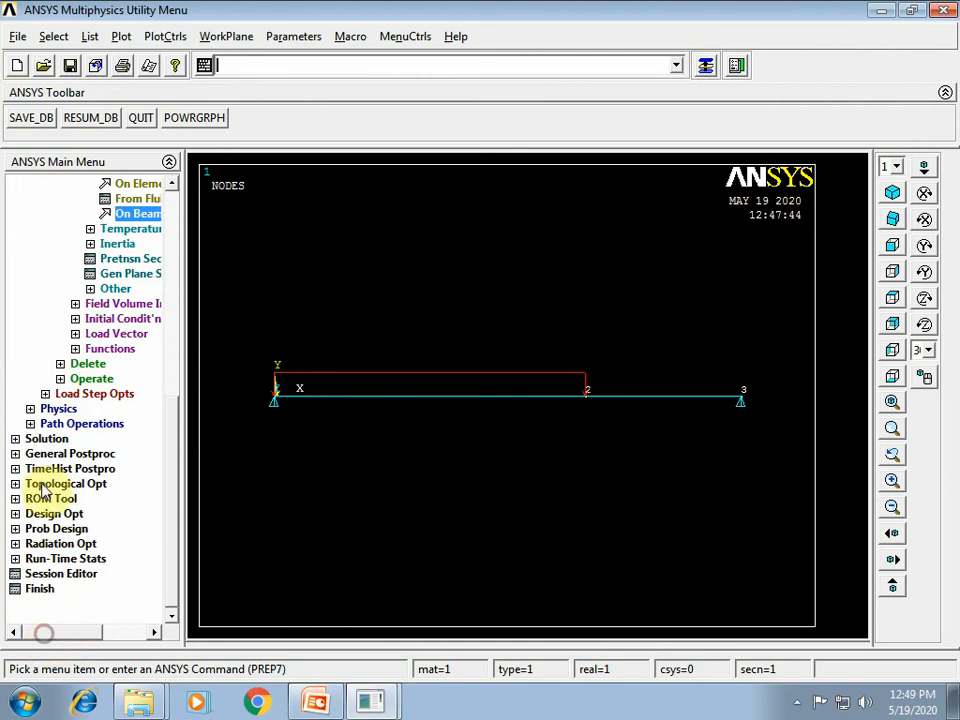
{"action": "left_click", "coordinate": [47, 440]}
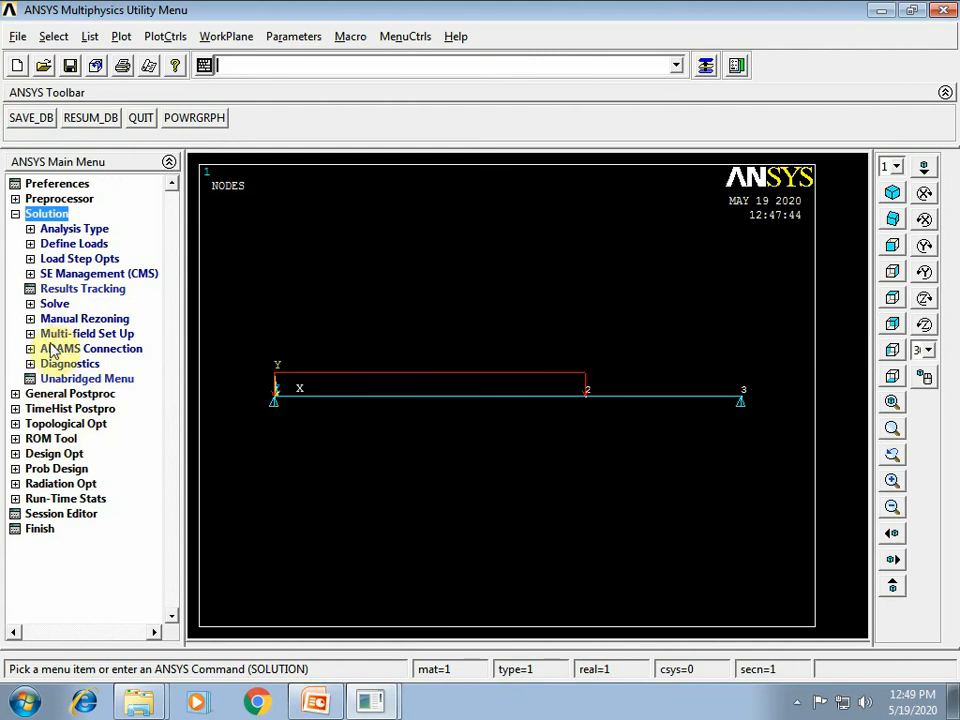
{"action": "left_click", "coordinate": [56, 304]}
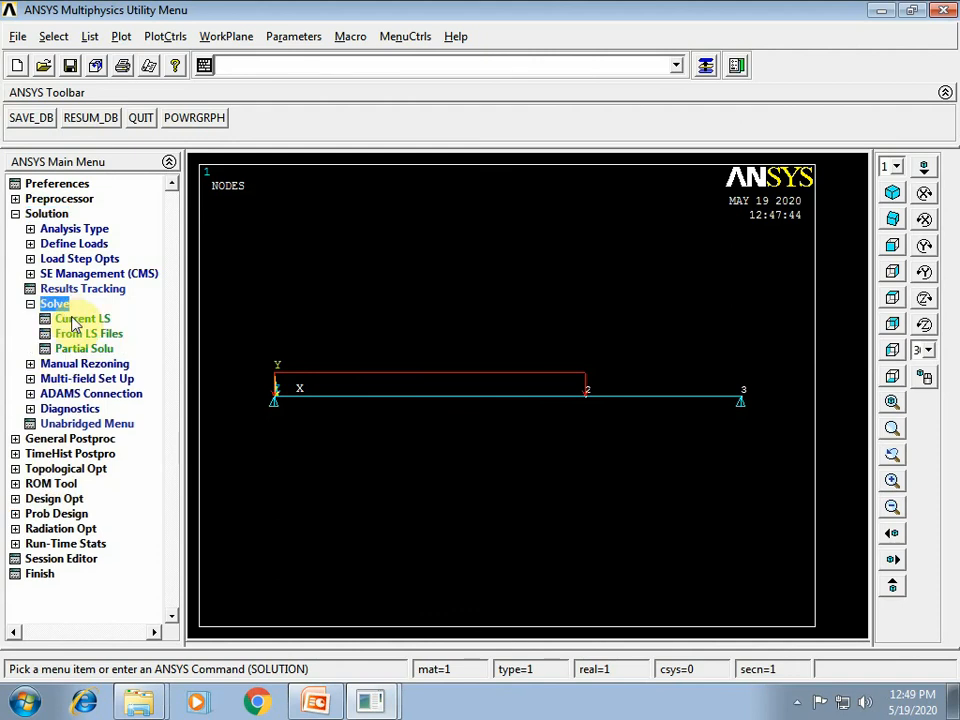
{"action": "left_click", "coordinate": [76, 319]}
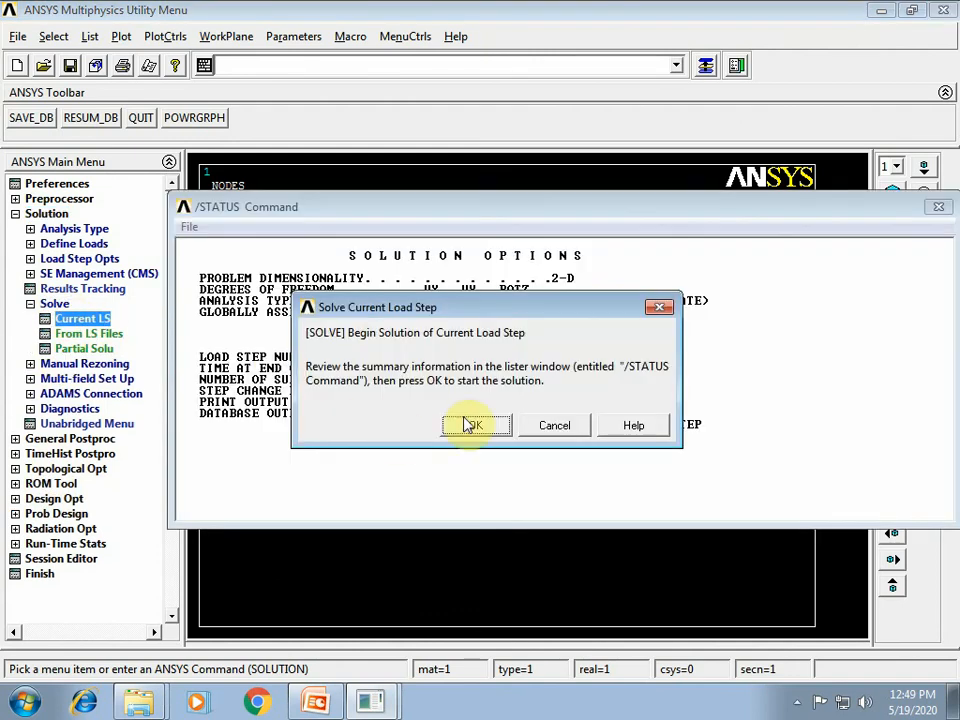
{"action": "left_click", "coordinate": [482, 424]}
{"action": "left_click", "coordinate": [283, 132]}
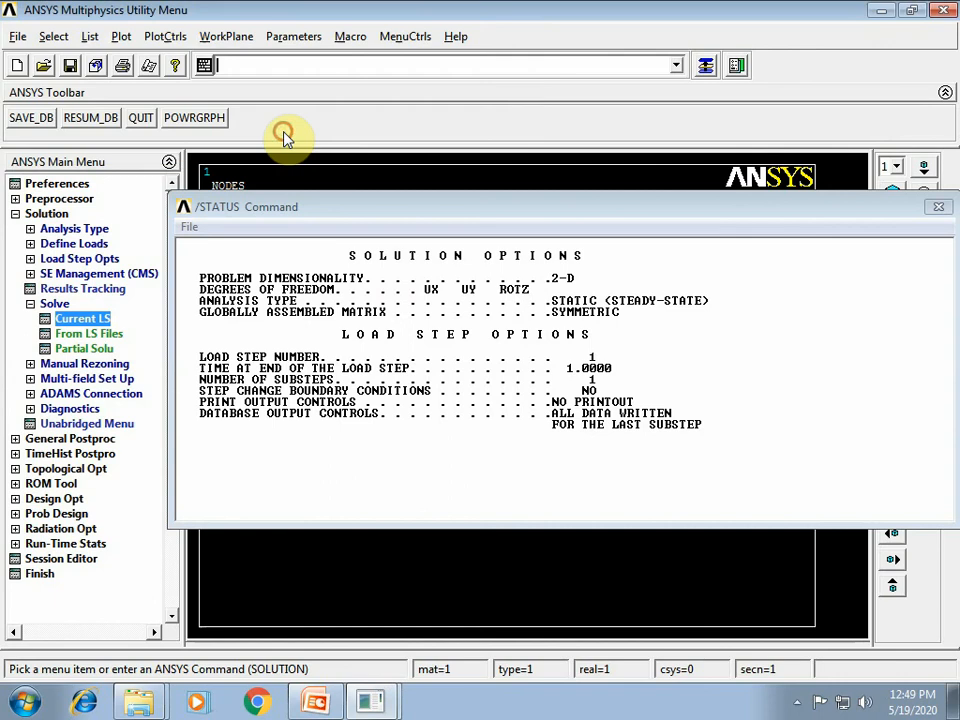
{"action": "left_click", "coordinate": [937, 206]}
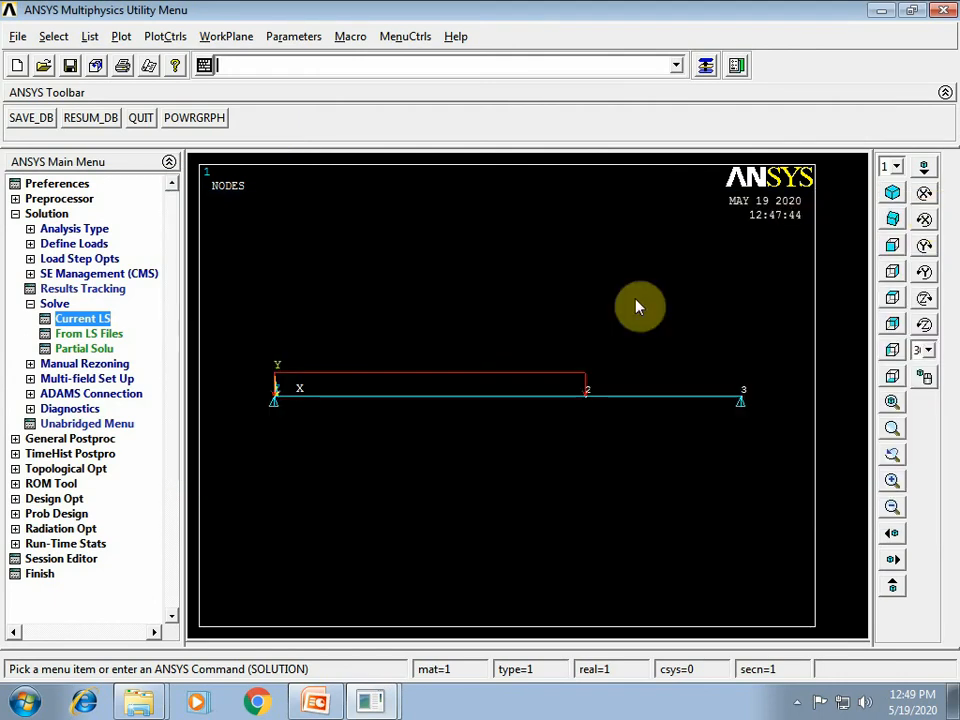
- Define an element table item by sequence number SMISC,2 in the general postprocessor
{"action": "left_click", "coordinate": [20, 442]}
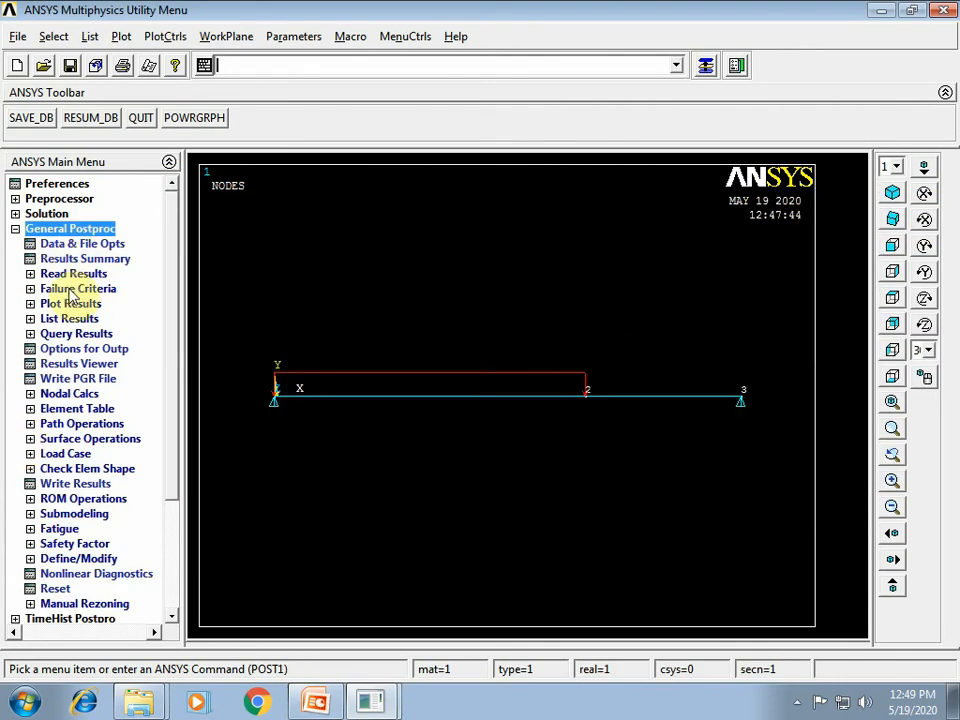
{"action": "left_click", "coordinate": [64, 410]}
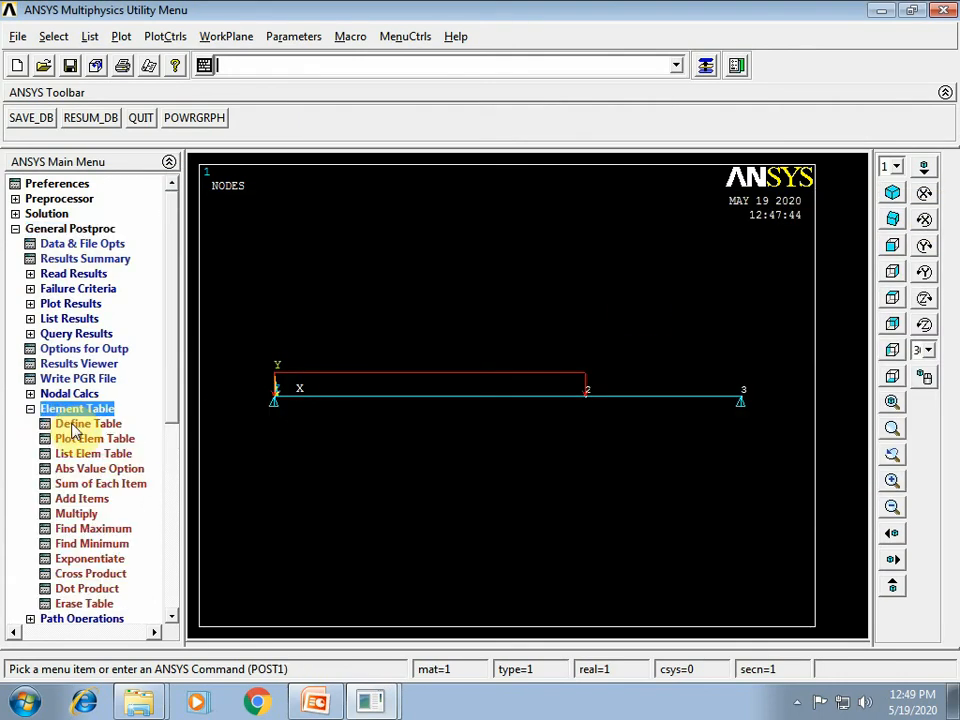
{"action": "left_click", "coordinate": [66, 424]}
{"action": "left_click", "coordinate": [152, 431]}
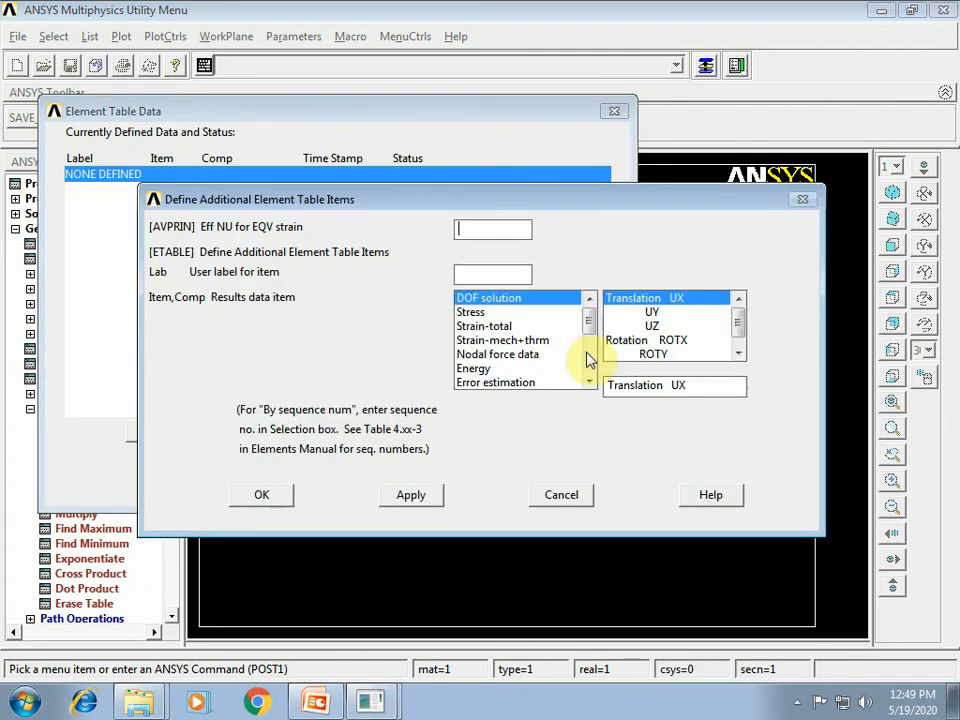
{"action": "left_click", "coordinate": [588, 328]}
{"action": "left_click_drag", "start_coordinate": [588, 330], "coordinate": [568, 381]}
{"action": "left_click", "coordinate": [527, 382]}
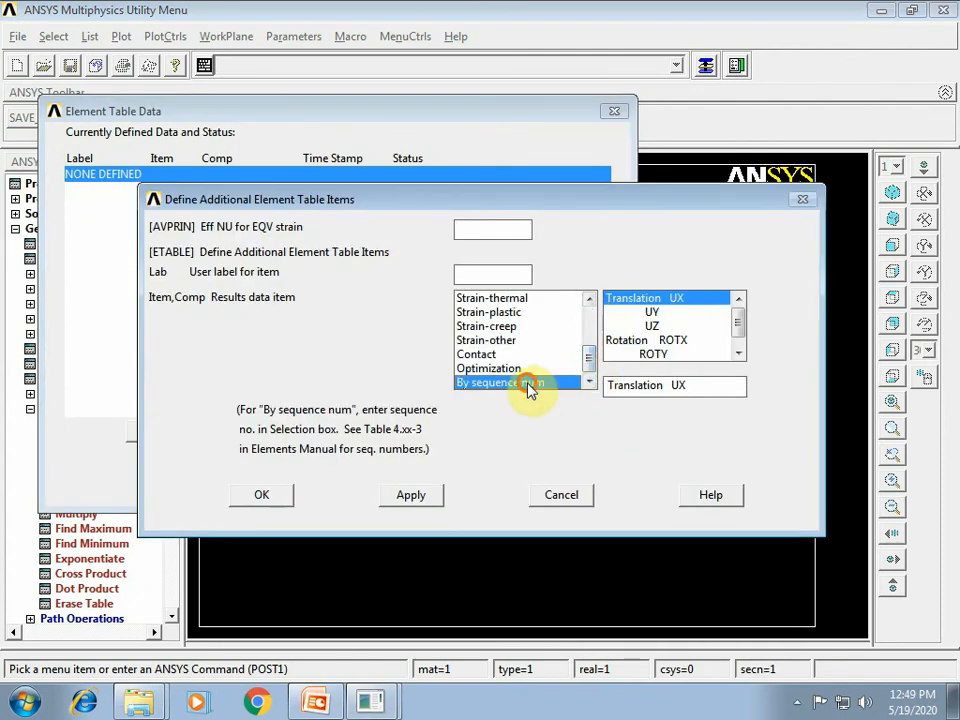
{"action": "left_click", "coordinate": [645, 385]}
{"action": "type", "text": "2"}
{"action": "left_click", "coordinate": [428, 496]}
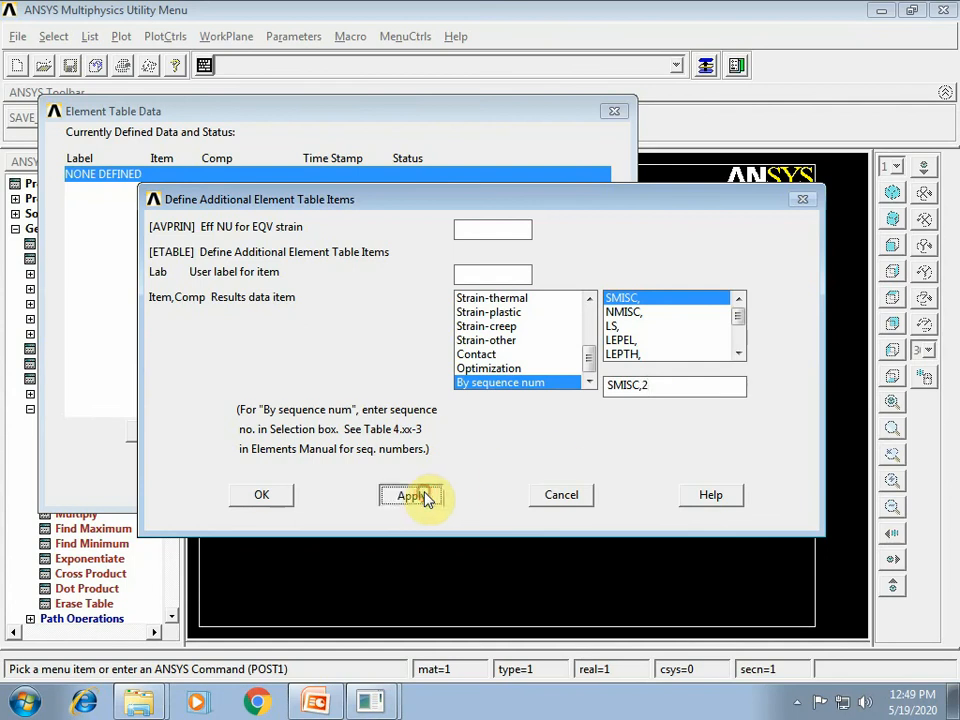
- Define two more element table items by sequence number, SMISC,6 and SMISC,8
{"action": "left_click", "coordinate": [558, 383]}
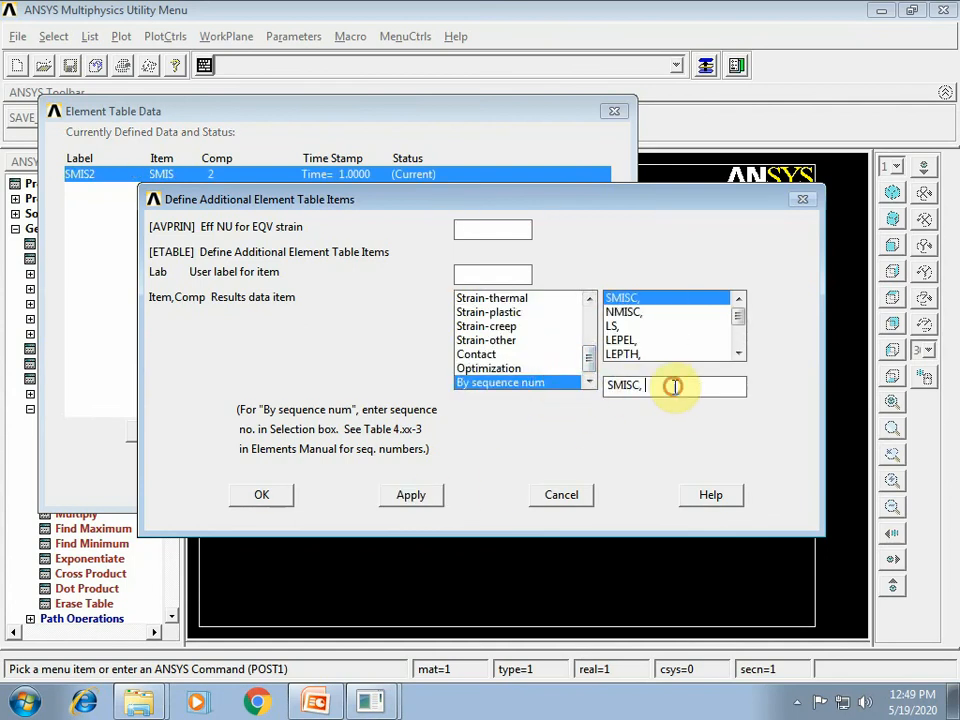
{"action": "left_click", "coordinate": [422, 489]}
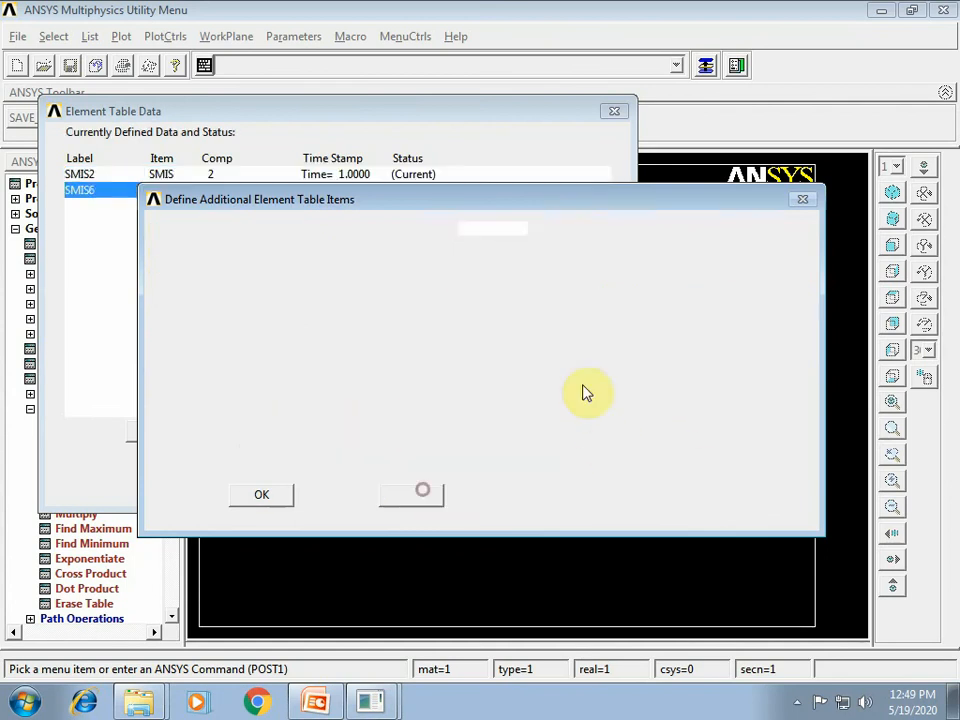
{"action": "left_click_drag", "start_coordinate": [593, 317], "coordinate": [589, 381]}
{"action": "left_click", "coordinate": [545, 381]}
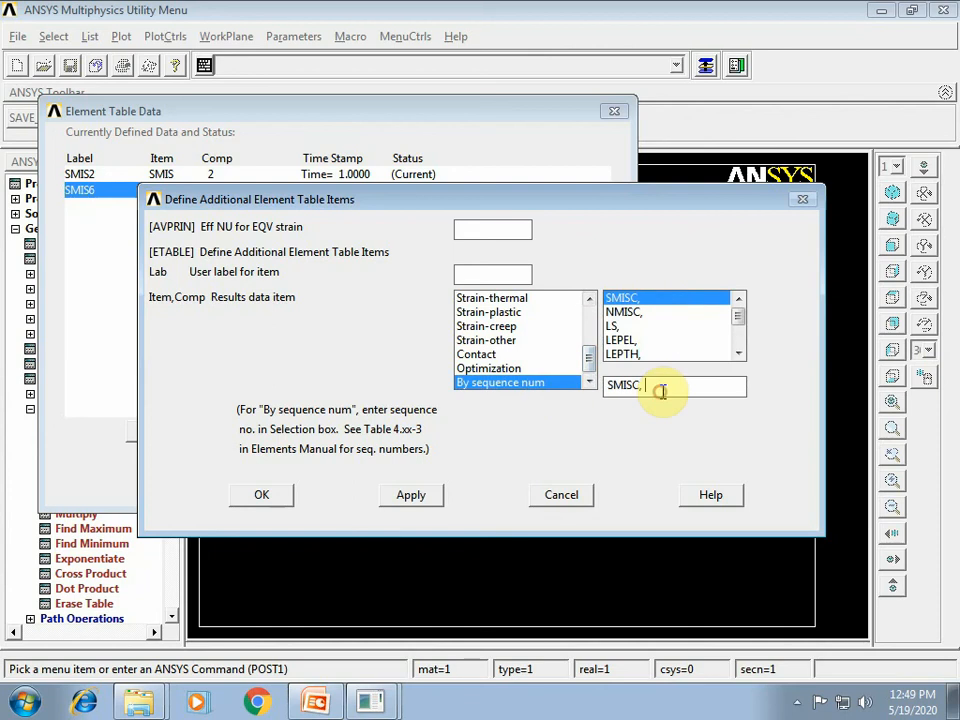
{"action": "type", "text": "8"}
{"action": "left_click", "coordinate": [410, 495]}
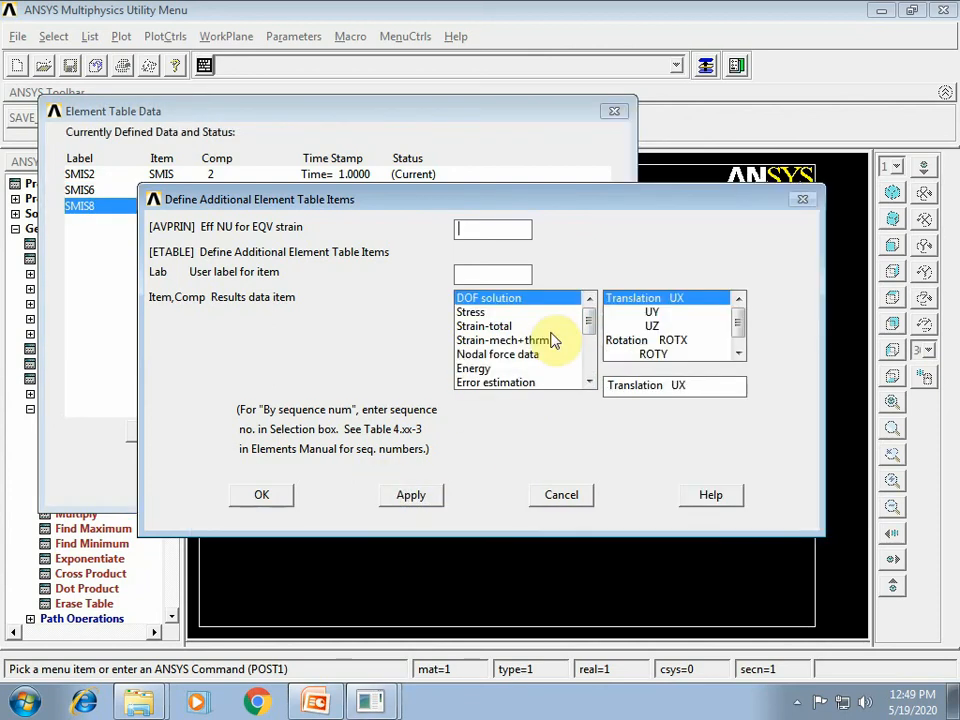
- Define the element table item by sequence number SMISC,12 and close the element table data
{"action": "left_click_drag", "start_coordinate": [589, 318], "coordinate": [589, 381]}
{"action": "left_click", "coordinate": [522, 383]}
{"action": "left_click", "coordinate": [656, 384]}
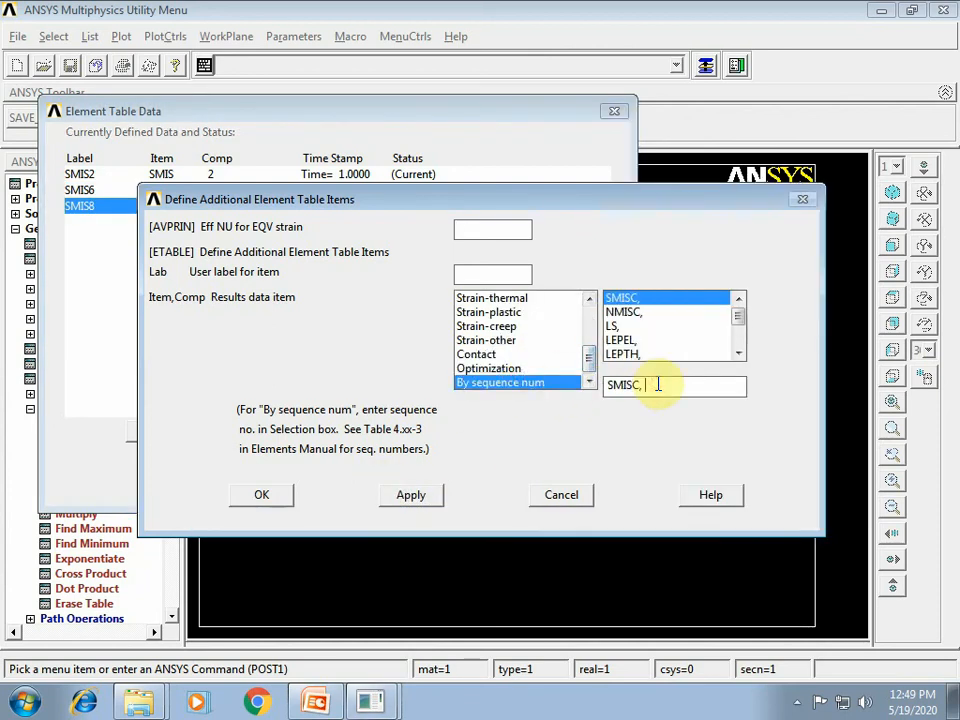
{"action": "type", "text": "12"}
{"action": "left_click", "coordinate": [272, 497]}
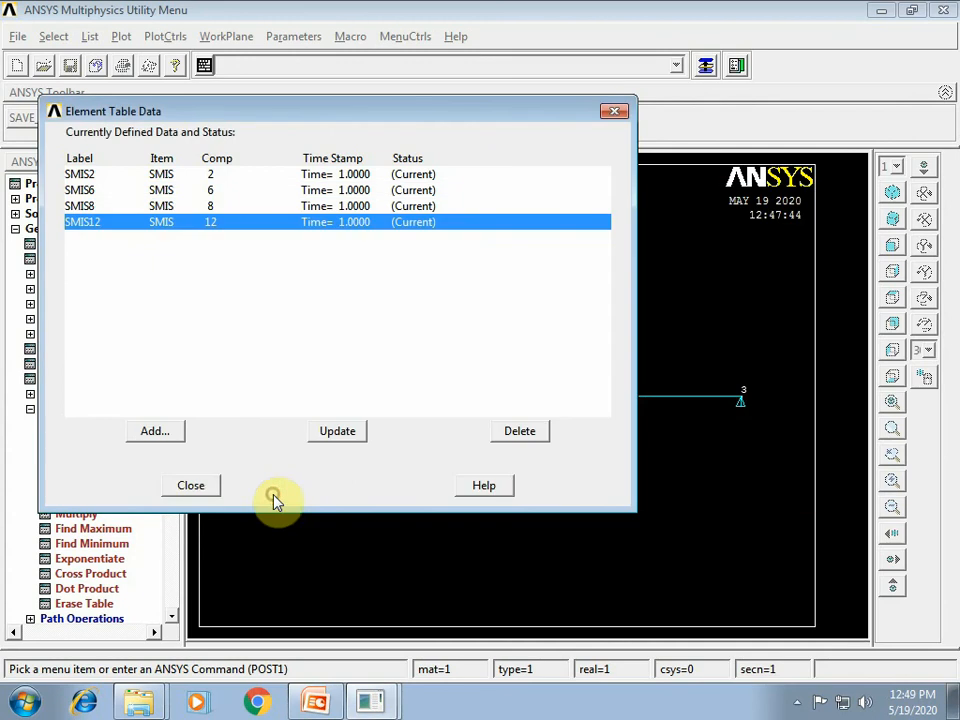
{"action": "left_click", "coordinate": [192, 486]}
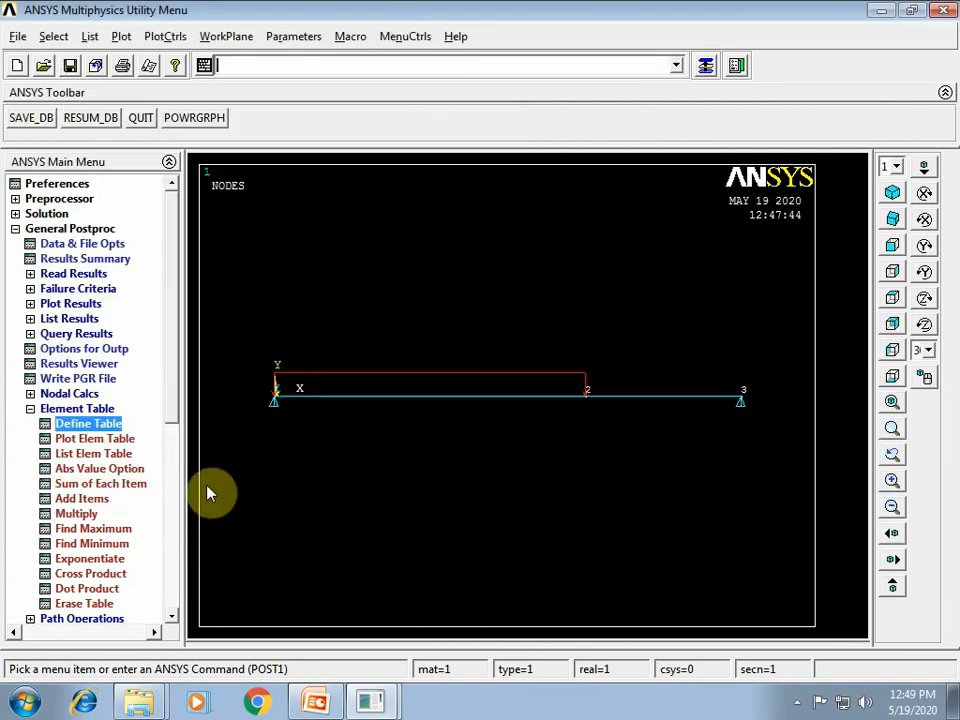
- Plot the shear force diagram as line-element results with SMIS2 at node I and SMIS8 at node J
{"action": "left_click", "coordinate": [68, 304]}
{"action": "left_click", "coordinate": [83, 335]}
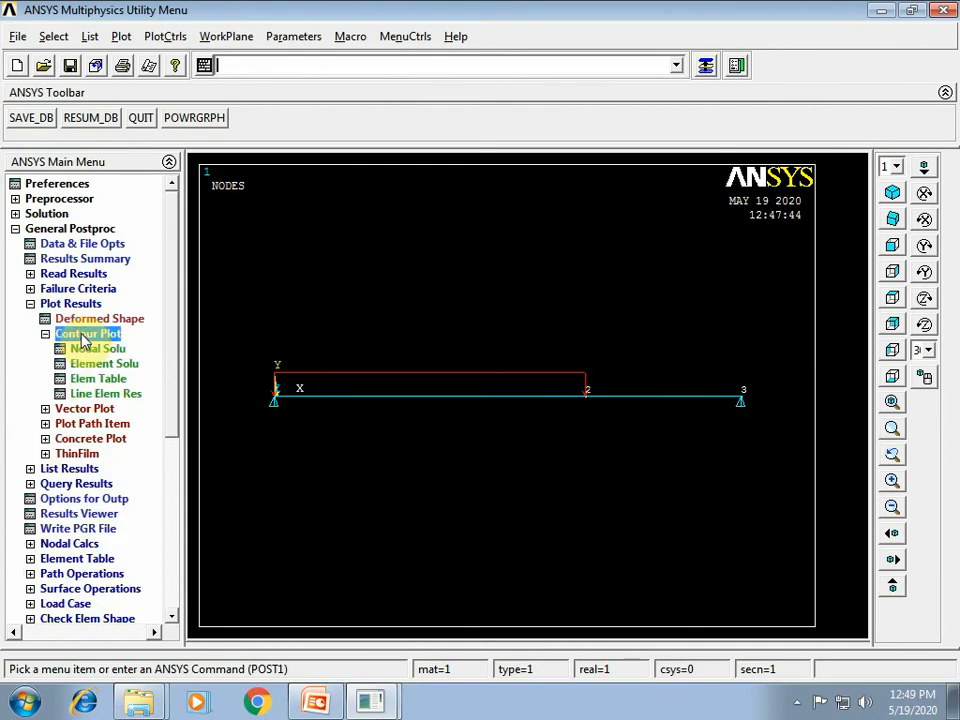
{"action": "left_click", "coordinate": [105, 394]}
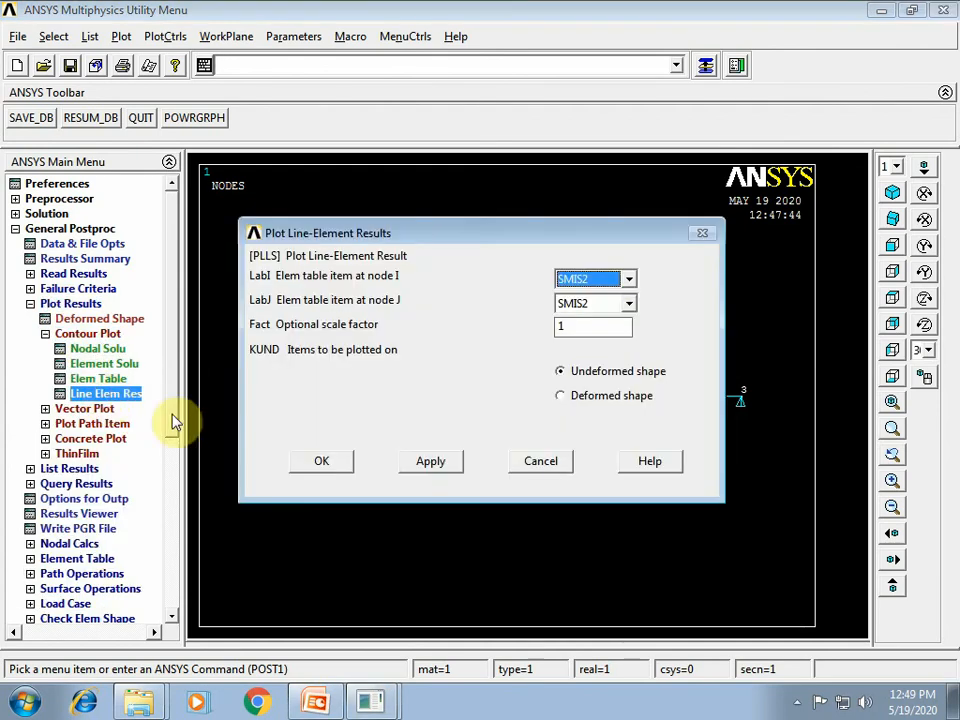
{"action": "left_click", "coordinate": [628, 303]}
{"action": "left_click", "coordinate": [598, 352]}
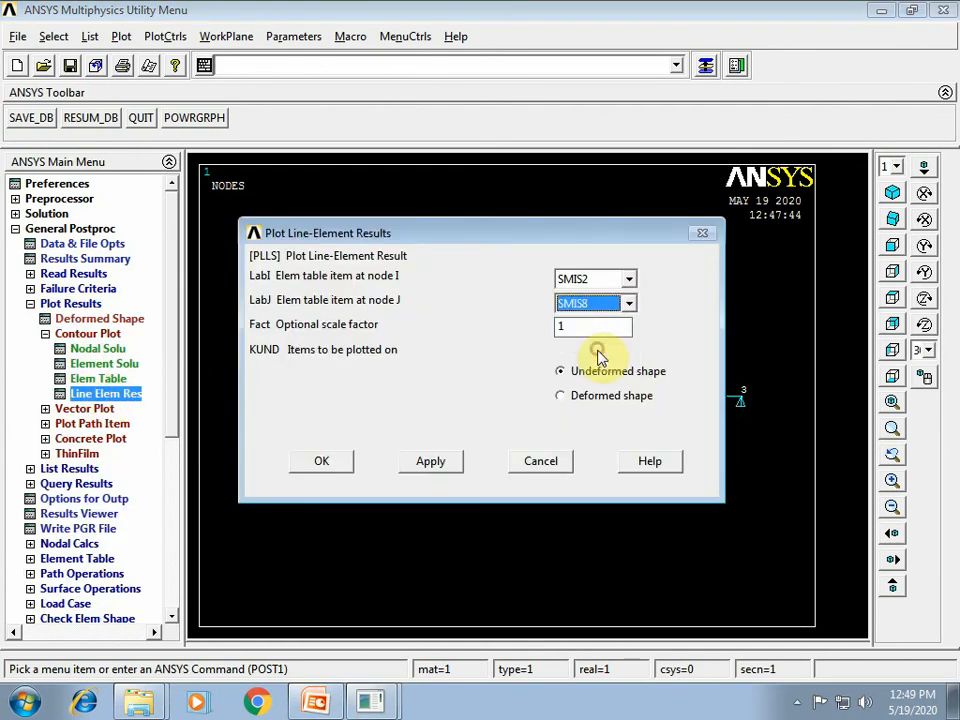
{"action": "left_click", "coordinate": [321, 462]}
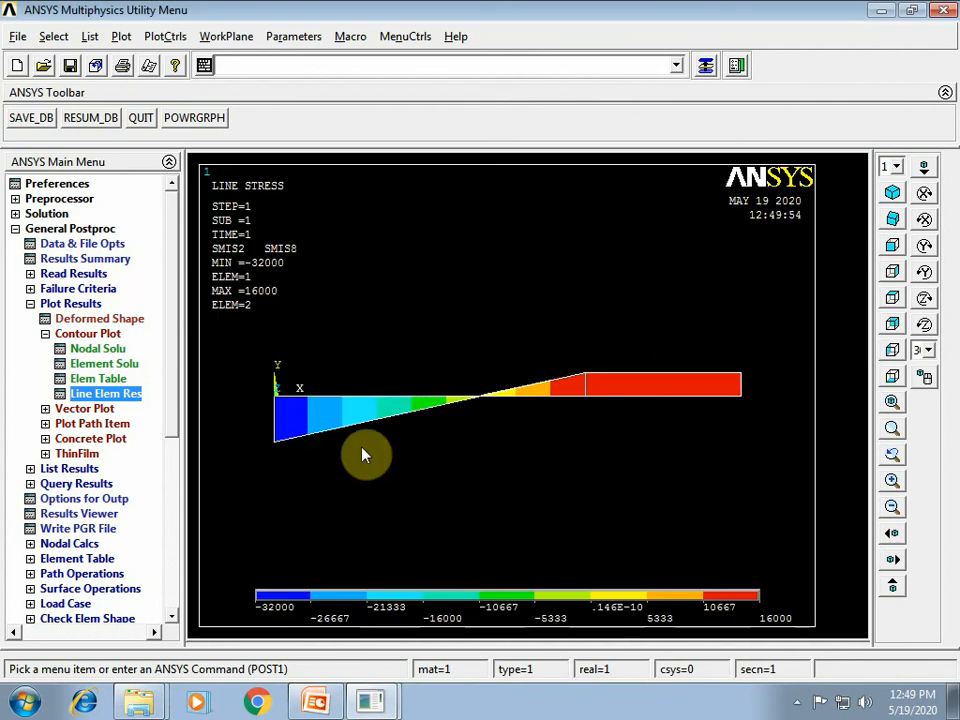
- Plot the bending moment diagram as line-element results with SMIS6 at node I and SMIS12 at node J
{"action": "left_click", "coordinate": [108, 393]}
{"action": "left_click", "coordinate": [592, 281]}
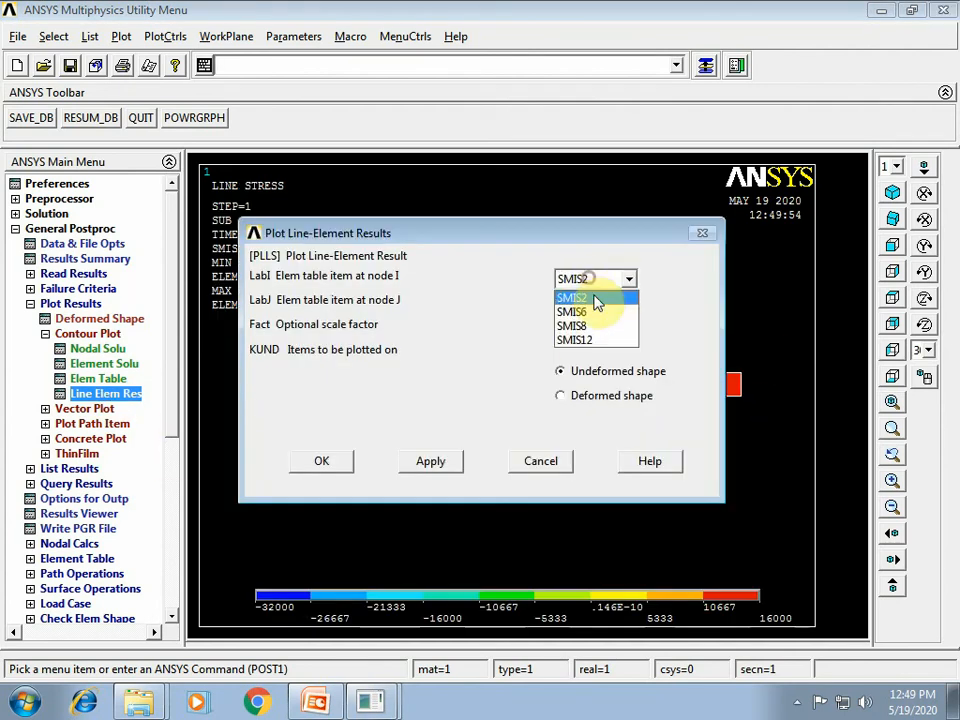
{"action": "left_click", "coordinate": [600, 313]}
{"action": "left_click", "coordinate": [608, 303]}
{"action": "left_click", "coordinate": [605, 365]}
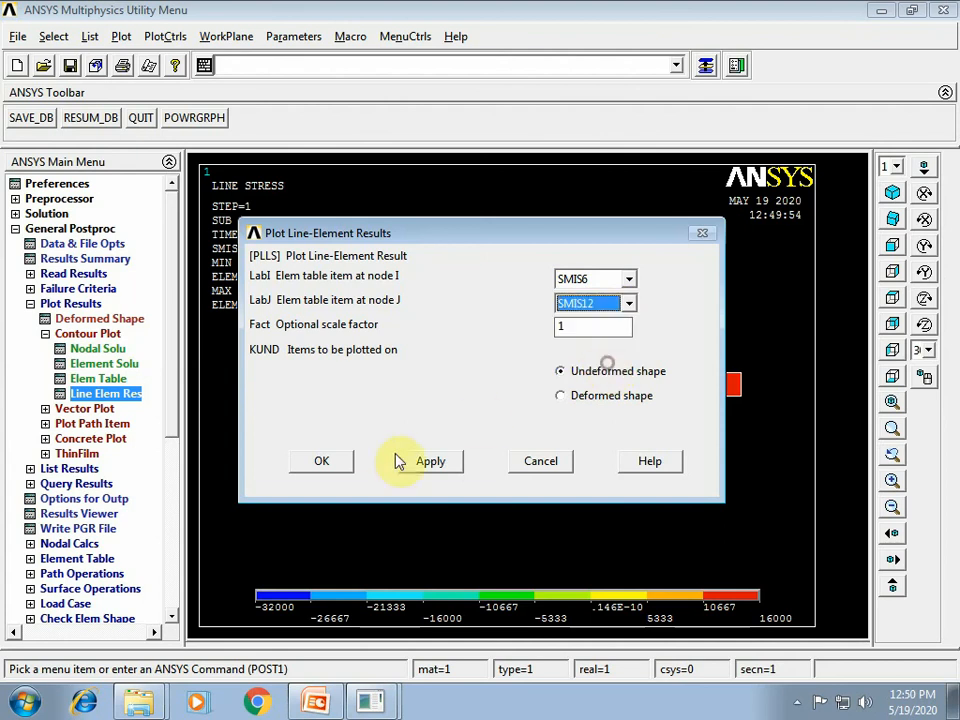
{"action": "left_click", "coordinate": [339, 465]}
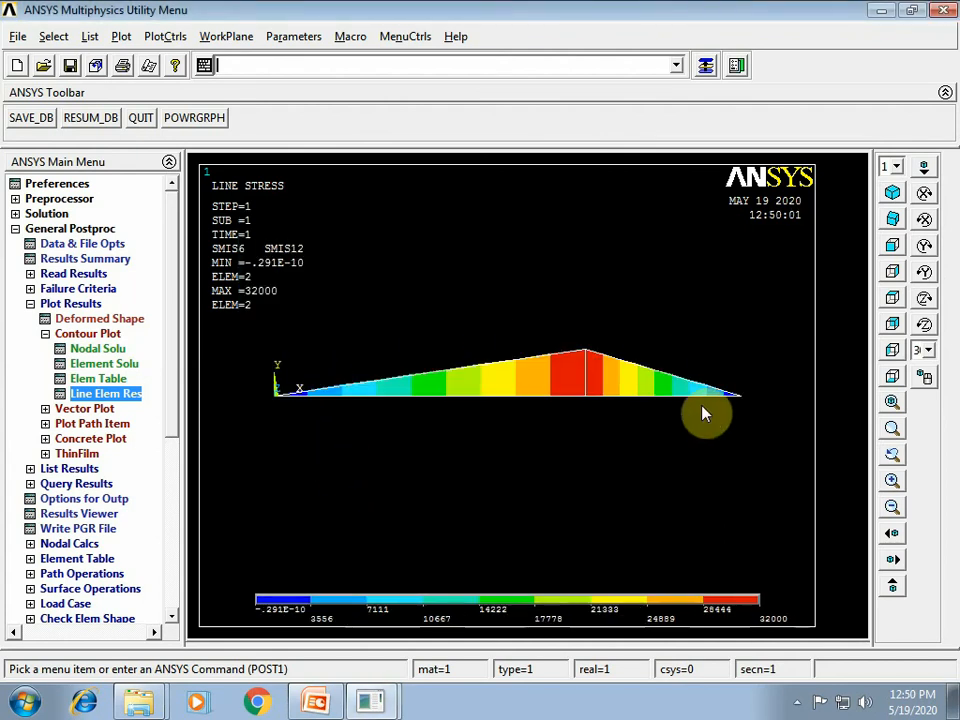